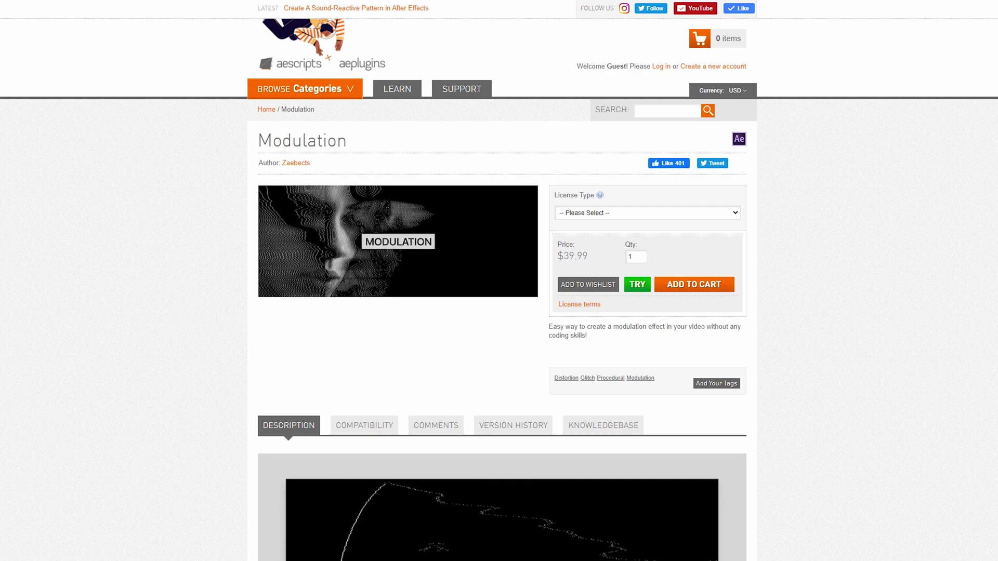
Look through the Modulation plugin's product page
scroll(499, 281, "down", 7)
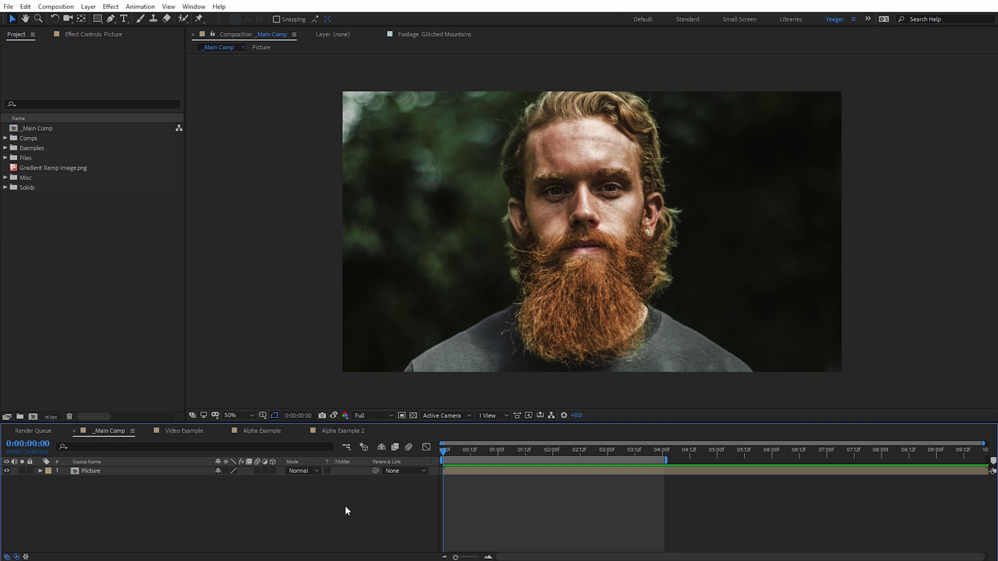
Apply the Zaebects Modulation effect to the Picture layer
left_click(121, 477)
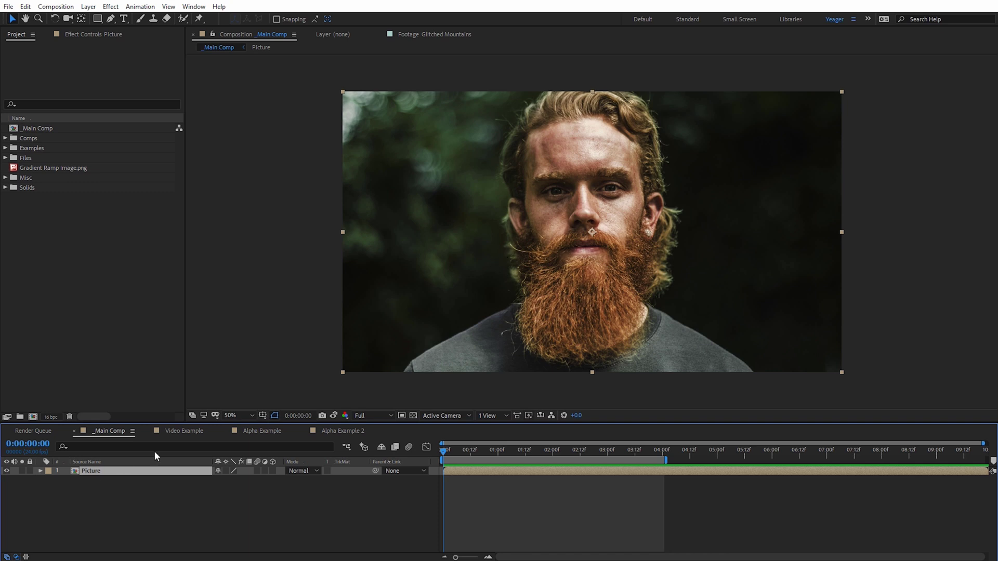
left_click(111, 6)
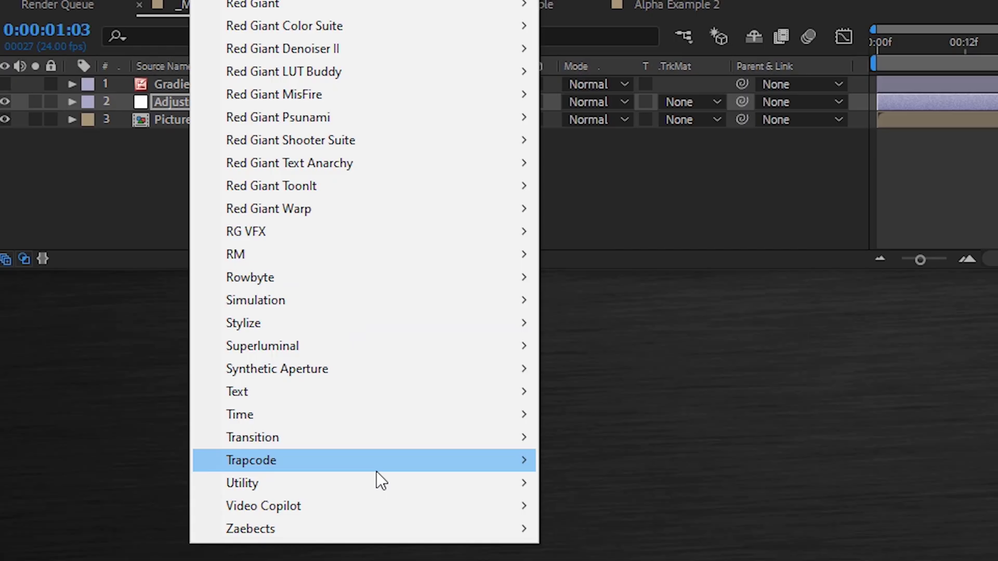
mouse_move(423, 531)
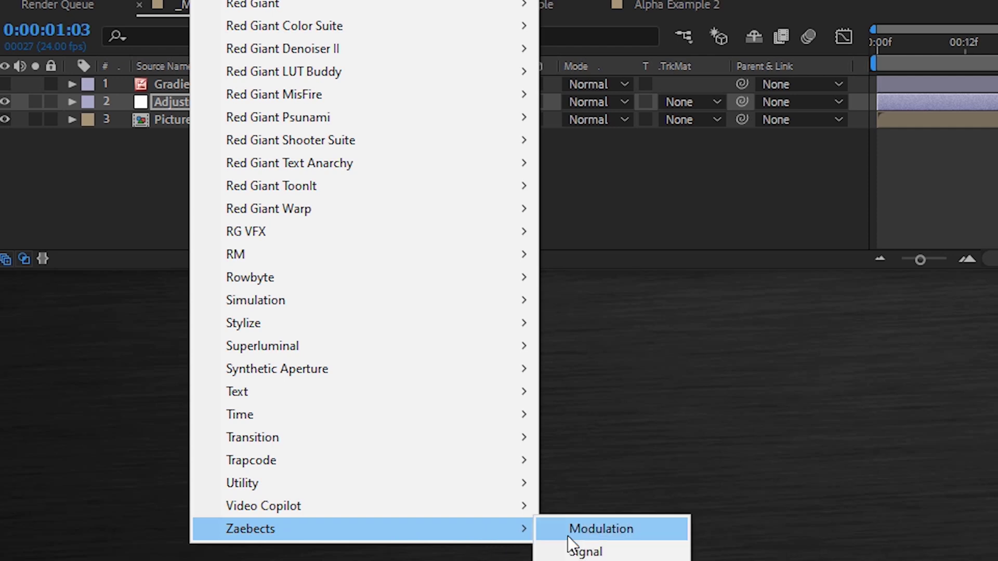
left_click(574, 536)
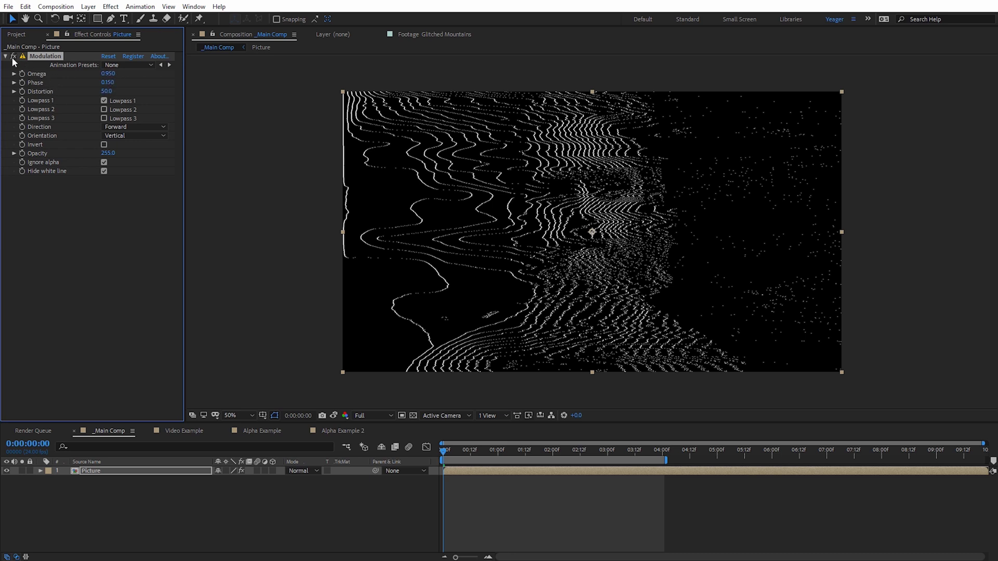
Toggle the Modulation effect off and on again to compare it with the original picture
left_click(14, 56)
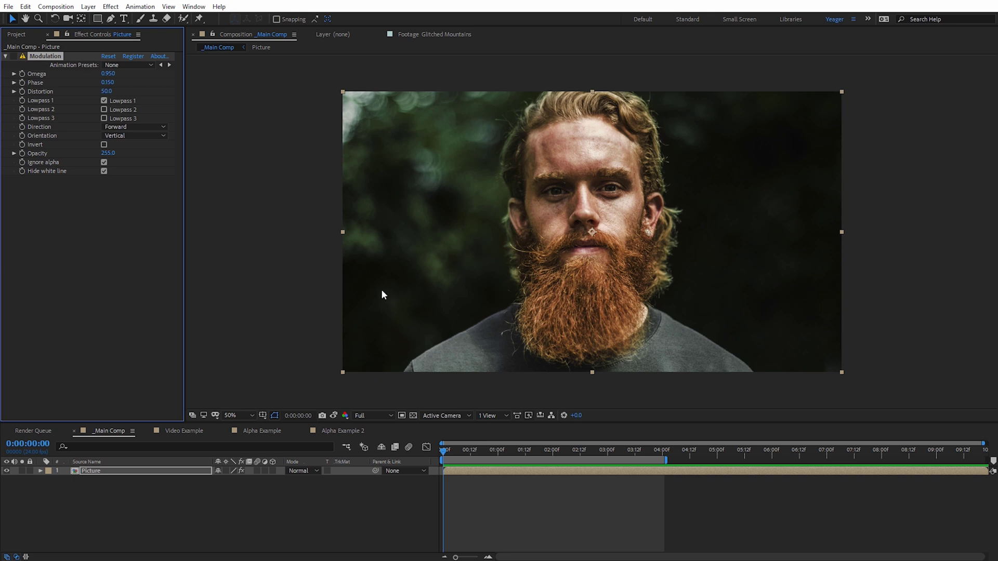
left_click(13, 57)
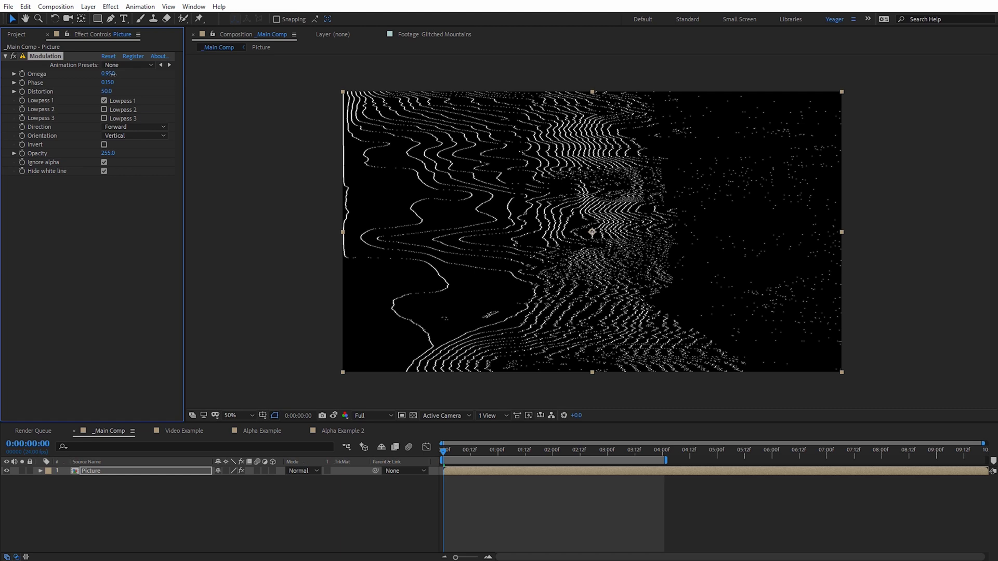
mouse_move(110, 74)
left_mouse_down()
mouse_move(120, 76)
mouse_move(104, 90)
mouse_move(138, 91)
mouse_move(99, 91)
left_mouse_up()
Try Lowpass 2 and Lowpass 3 on the Modulation effect, examine the line thickness up close, and disable both again
scroll(496, 158, "up", 2)
left_click_drag(497, 165, 498, 220)
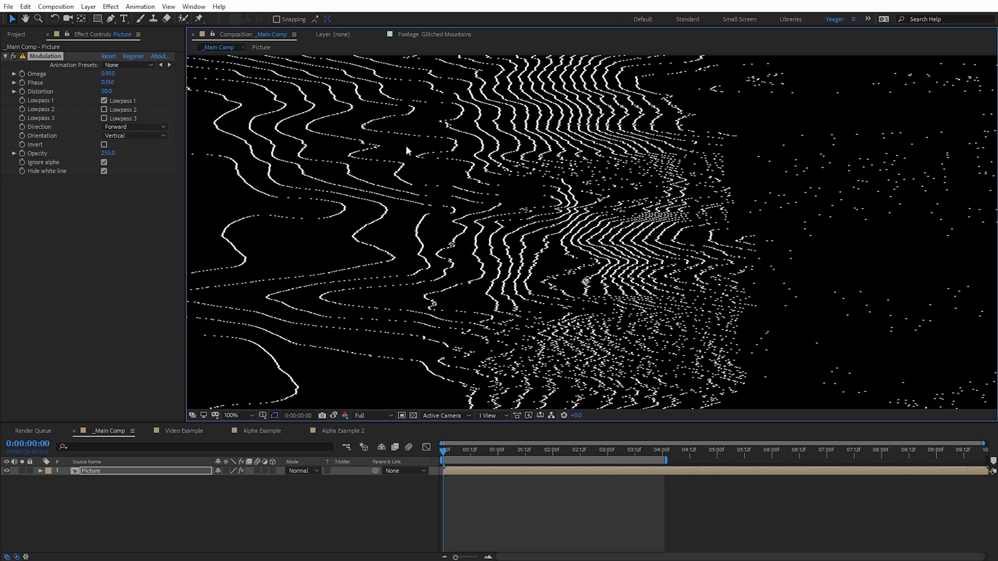
left_click(104, 109)
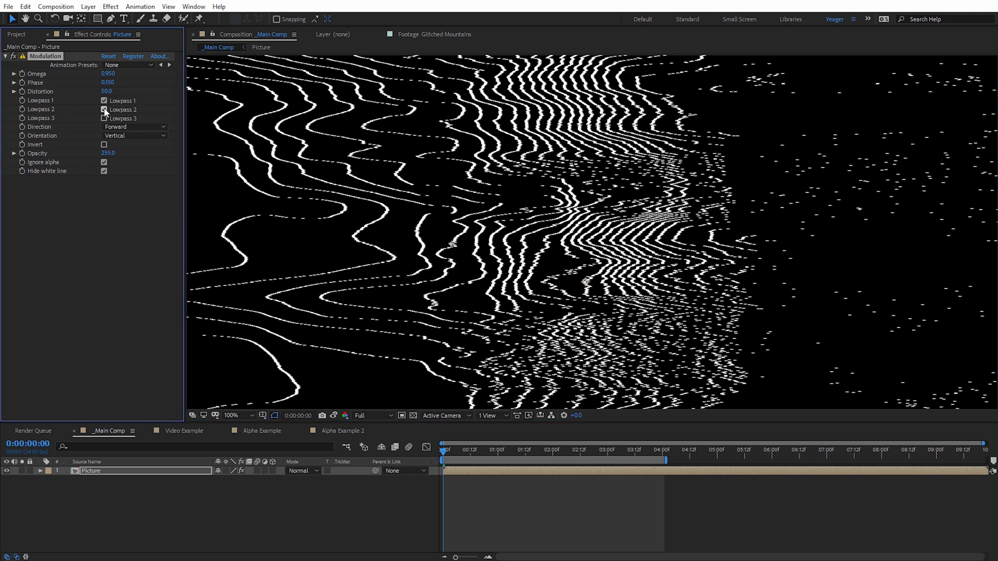
left_click(104, 119)
scroll(438, 152, "down", 2)
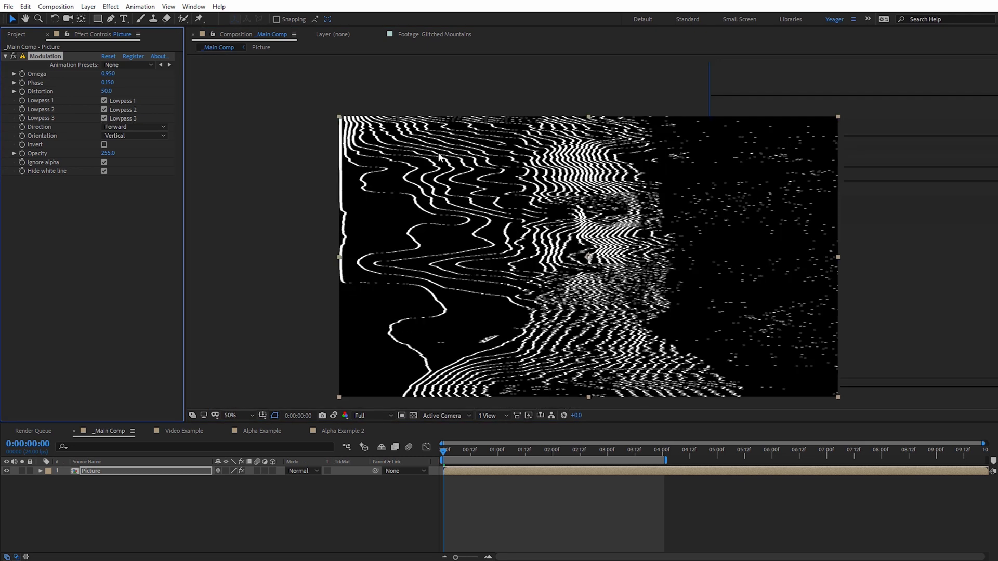
scroll(457, 207, "up", 2)
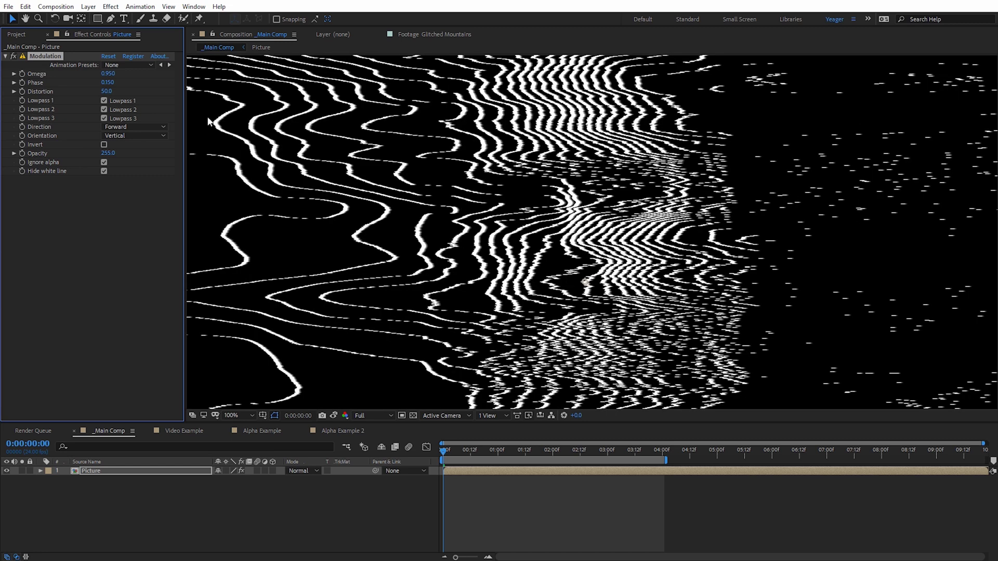
left_click(104, 118)
left_click(104, 109)
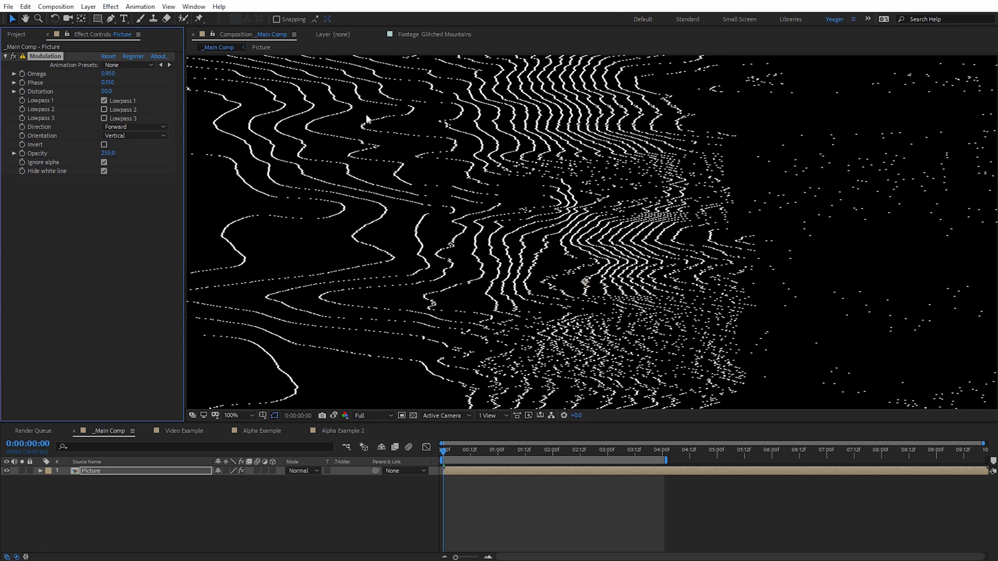
scroll(366, 119, "down", 2)
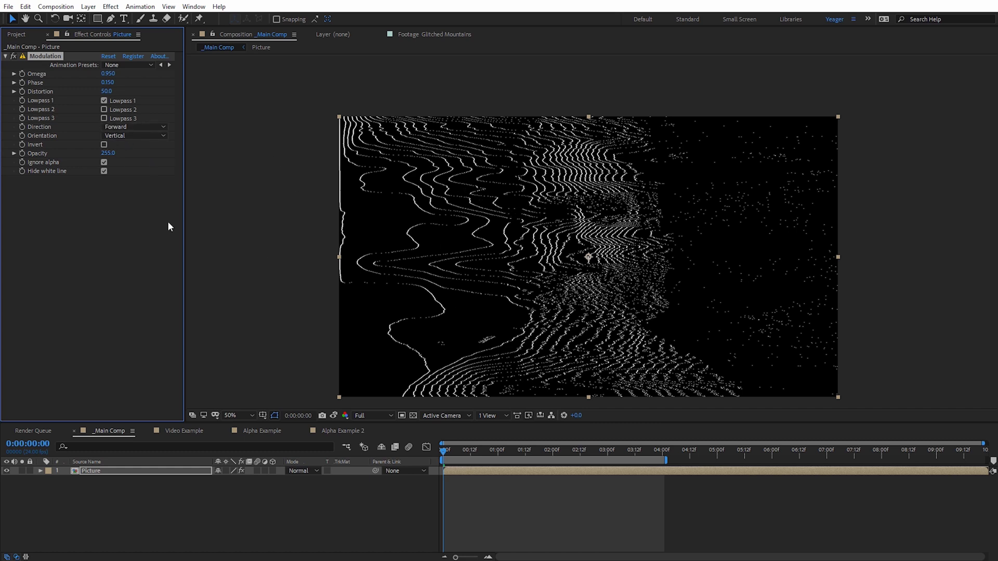
Try the Backward direction on the Modulation effect and restore it to Forward
left_click(130, 127)
left_click(130, 150)
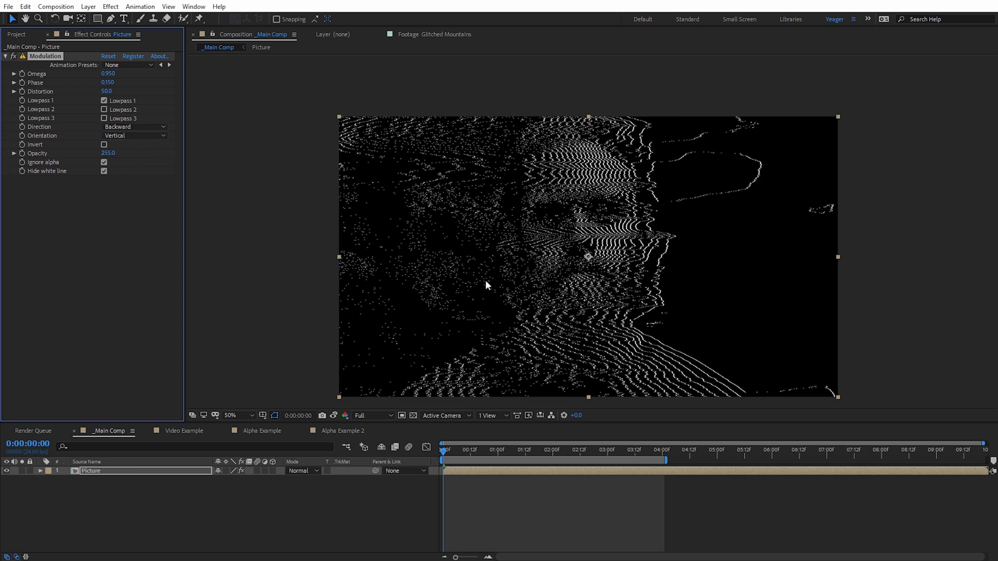
left_click(129, 126)
left_click(145, 142)
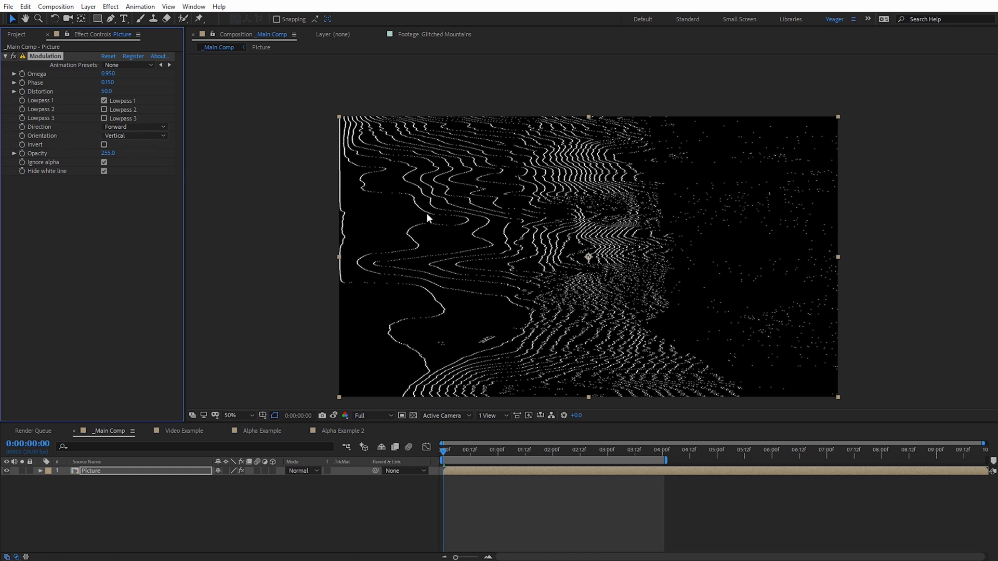
Try the Horizontal orientation on the Modulation effect and return it to Vertical
left_click(122, 136)
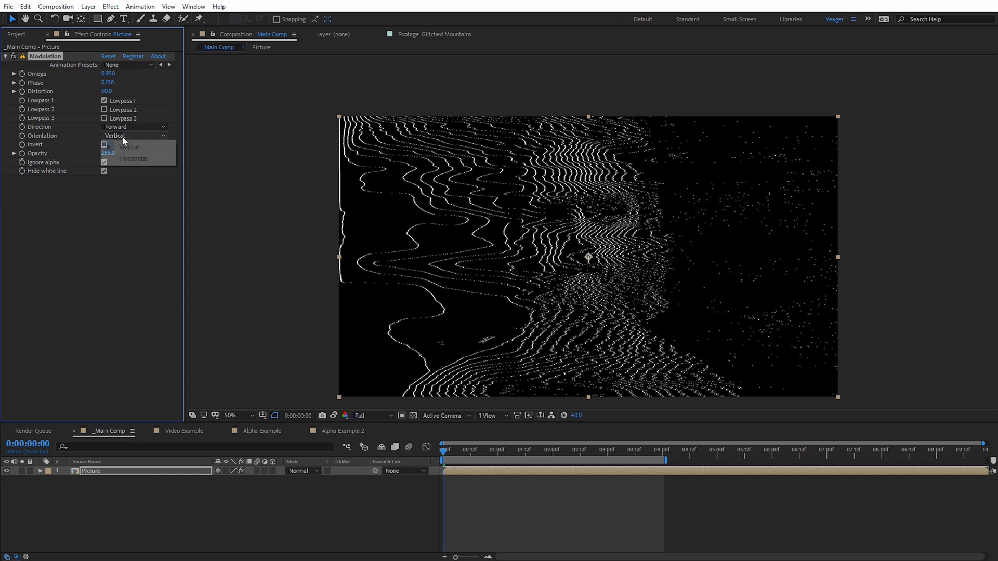
left_click(141, 159)
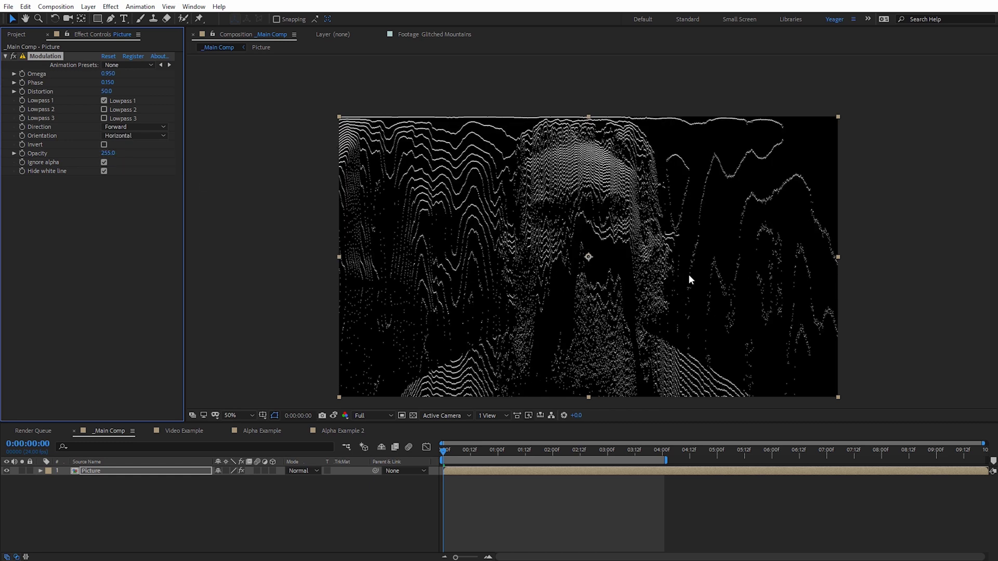
left_click(133, 134)
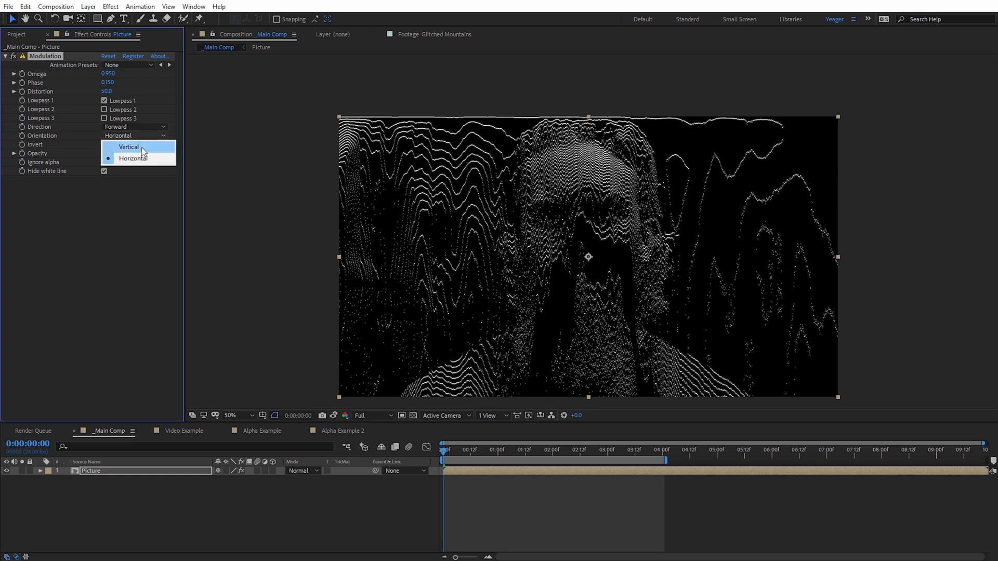
left_click(141, 147)
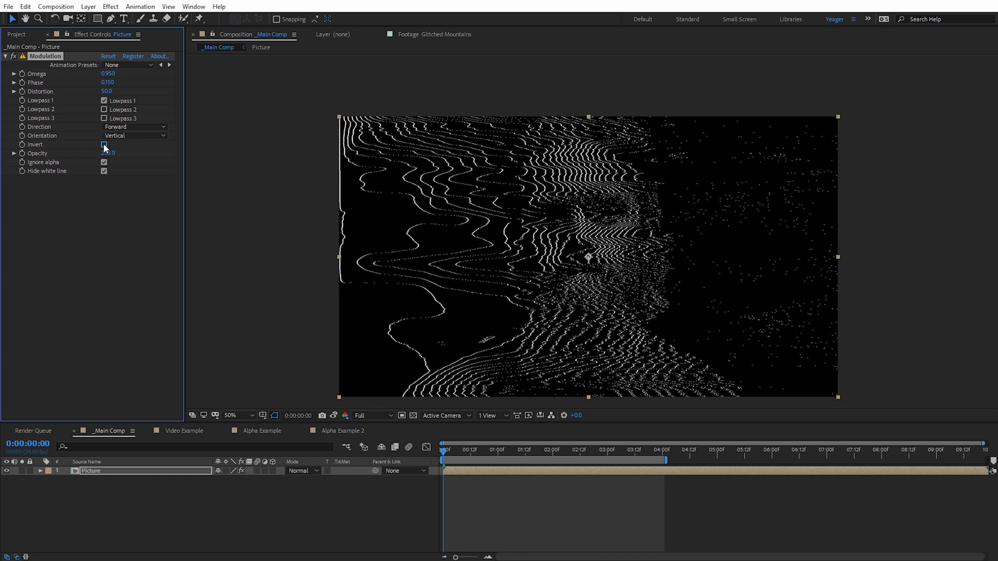
Try the Modulation effect with Invert on and with Hide white line off, restoring both options
left_click(104, 145)
left_click(104, 145)
left_click(104, 172)
left_click(104, 171)
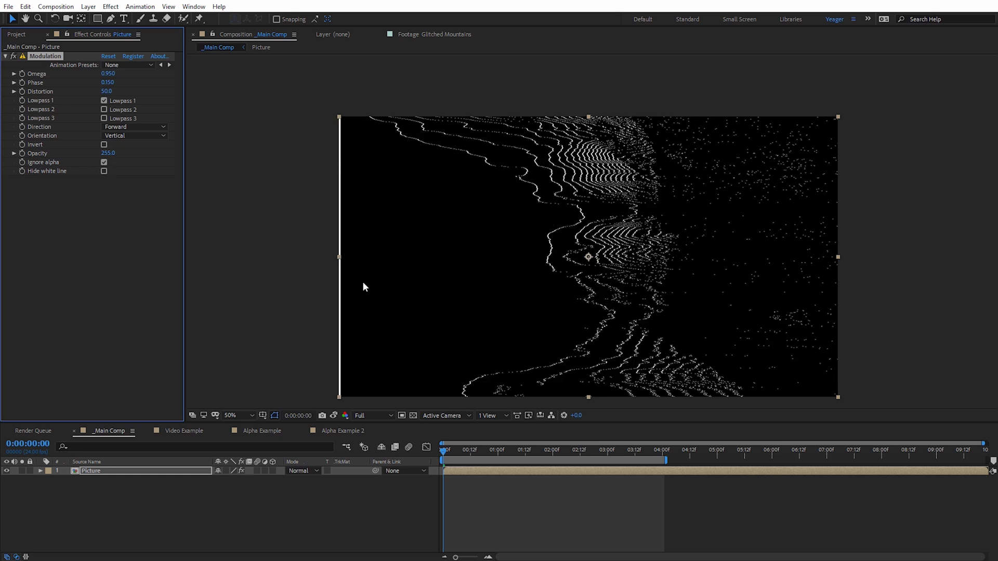
left_click(103, 171)
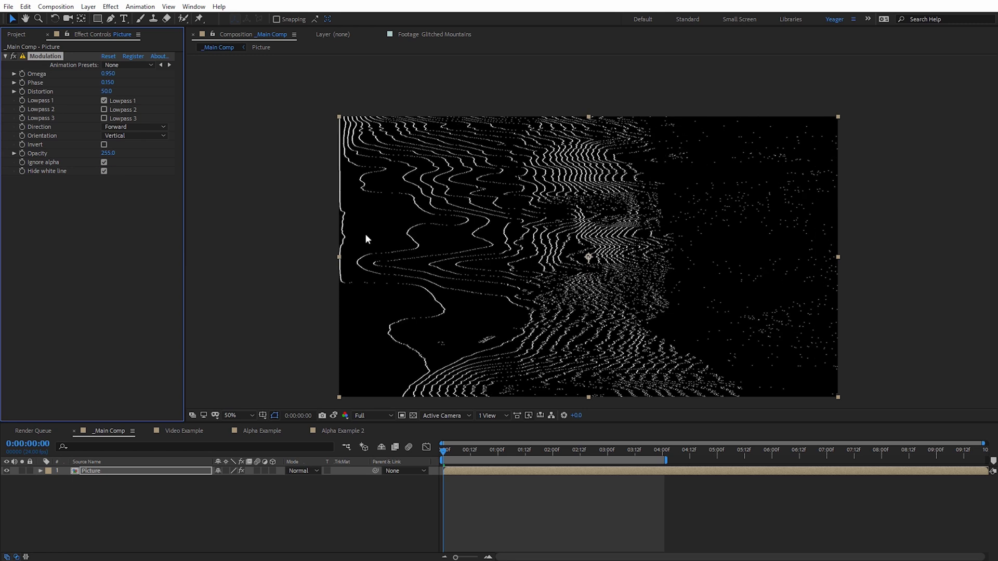
Animate Modulation's Phase with a keyframe at the first frame and a value of 0.155 at 0:00:04:01
left_click_drag(552, 231, 570, 223)
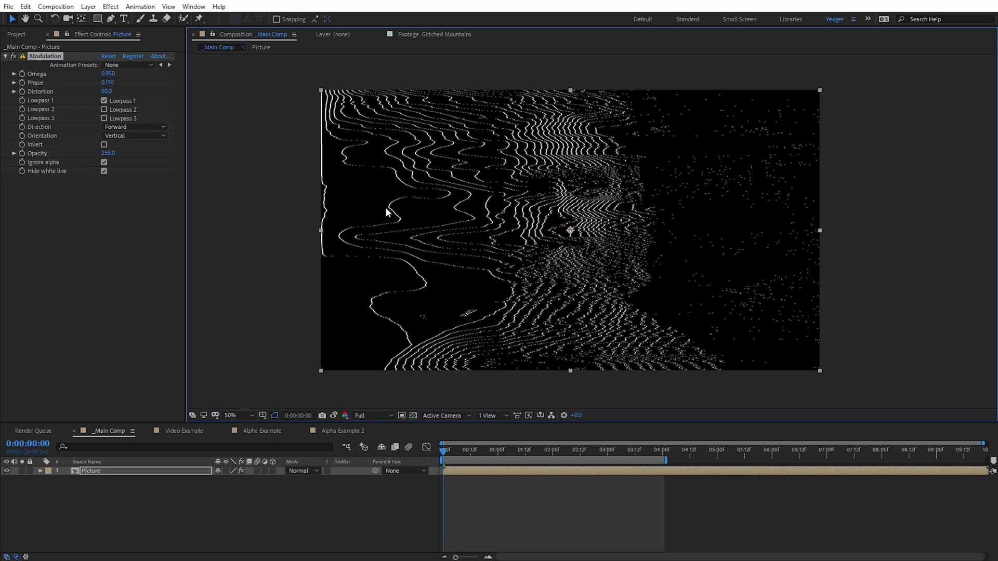
key("/")
left_click_drag(335, 159, 349, 171)
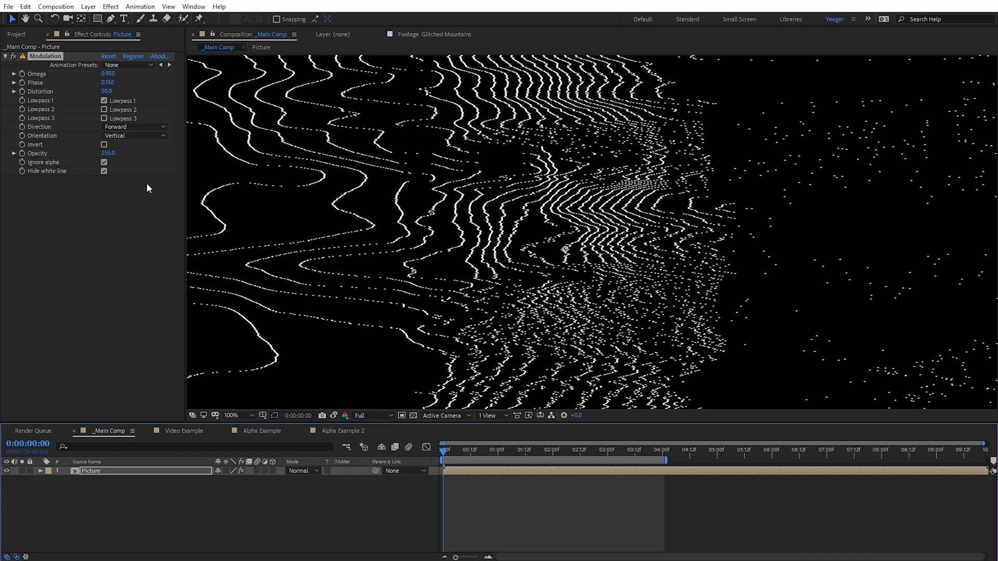
left_click(22, 83)
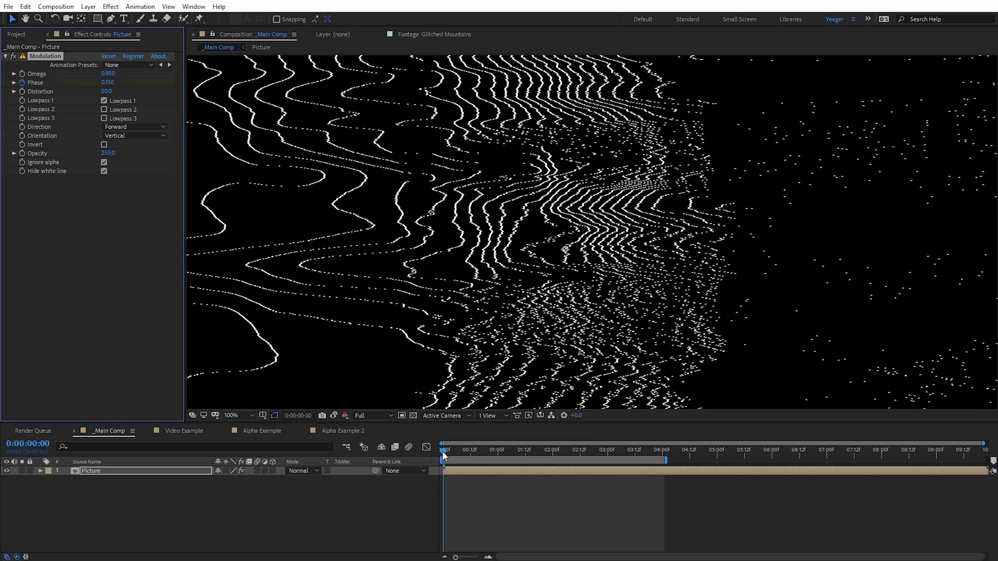
left_click_drag(444, 452, 664, 478)
left_click(107, 83)
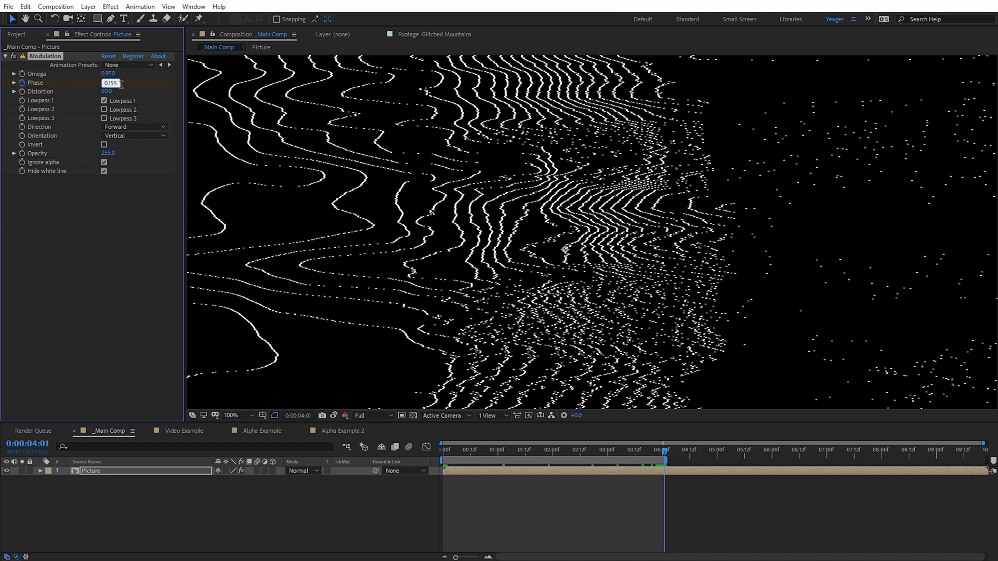
left_click(610, 506)
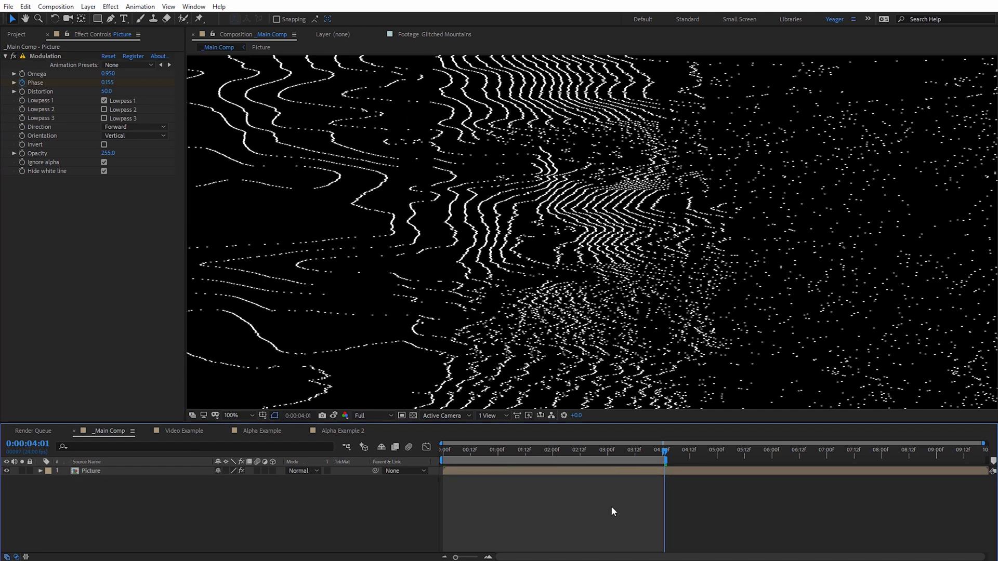
Preview the Phase animation from the start of the composition with the whole frame in view
key("comma")
left_click_drag(665, 450, 445, 454)
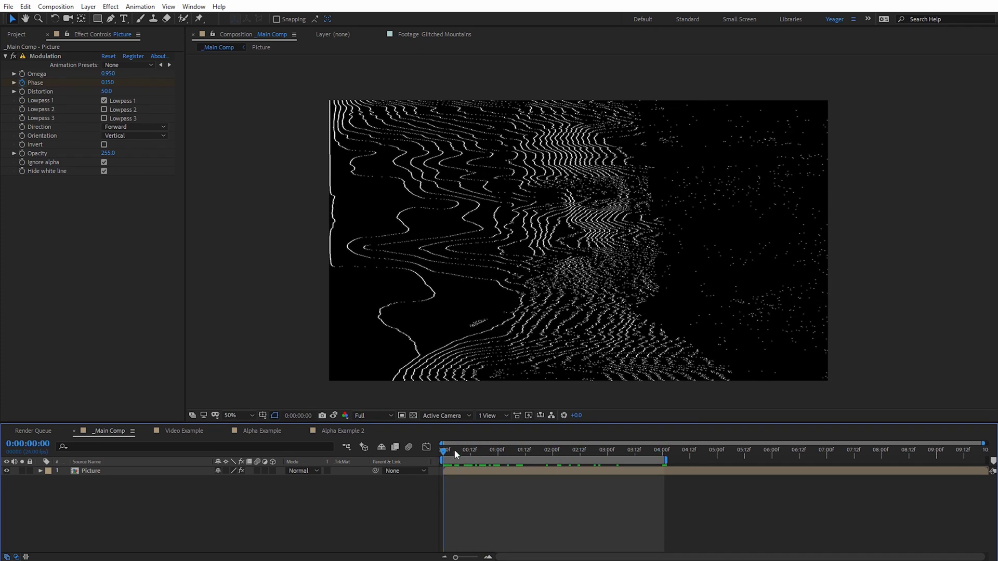
key("space")
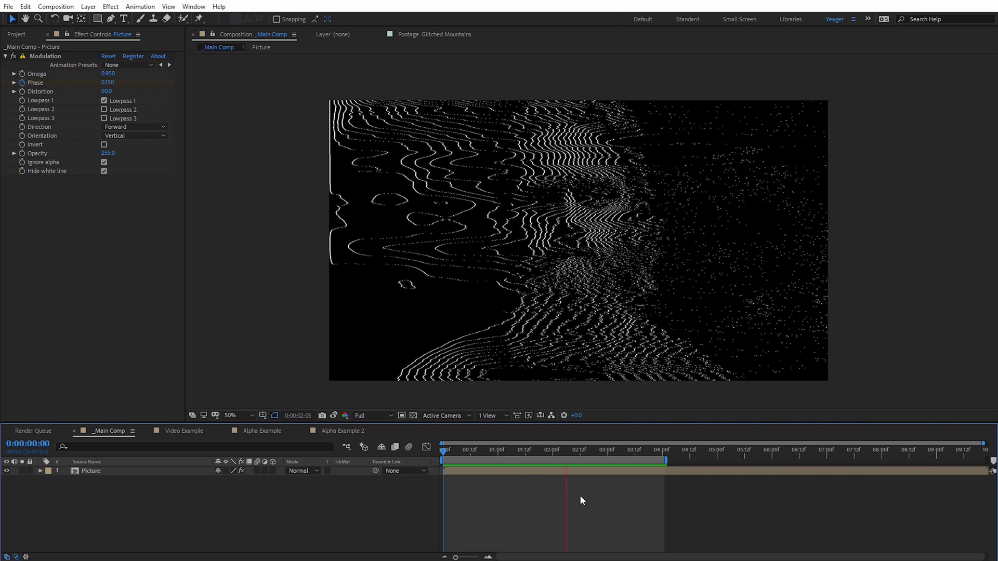
key("space")
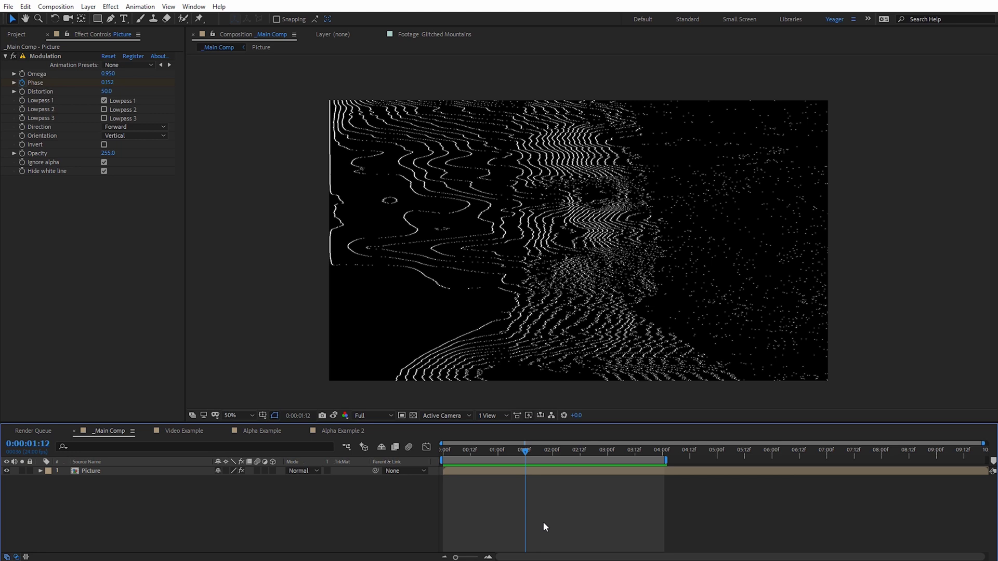
Add a Tint color correction effect to the Picture layer
left_click(106, 470)
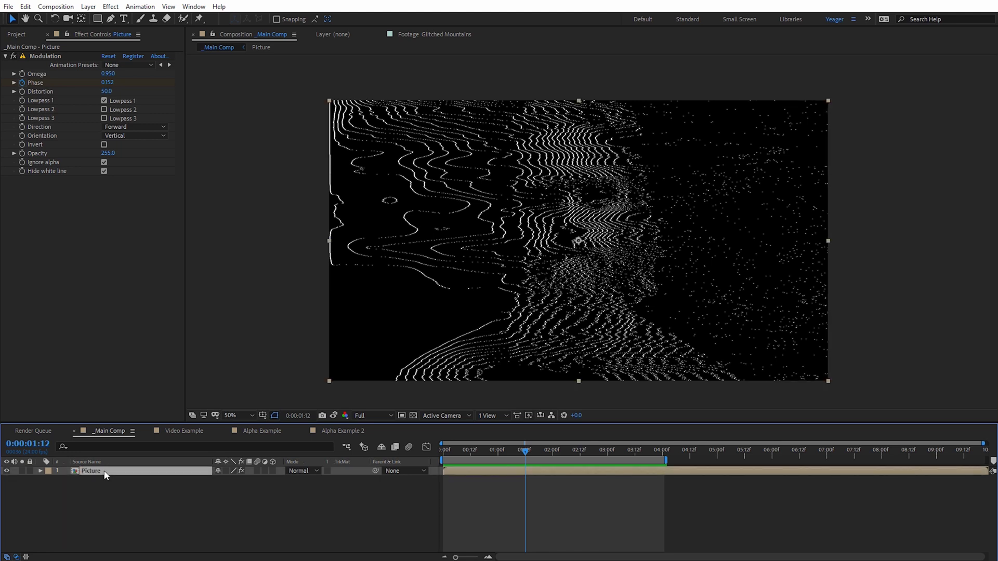
left_click(110, 6)
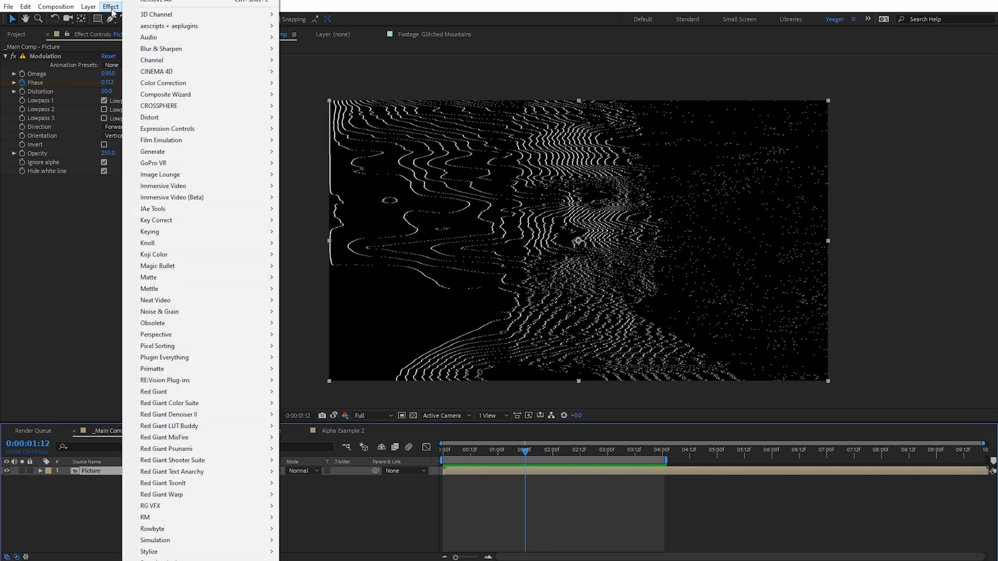
mouse_move(220, 83)
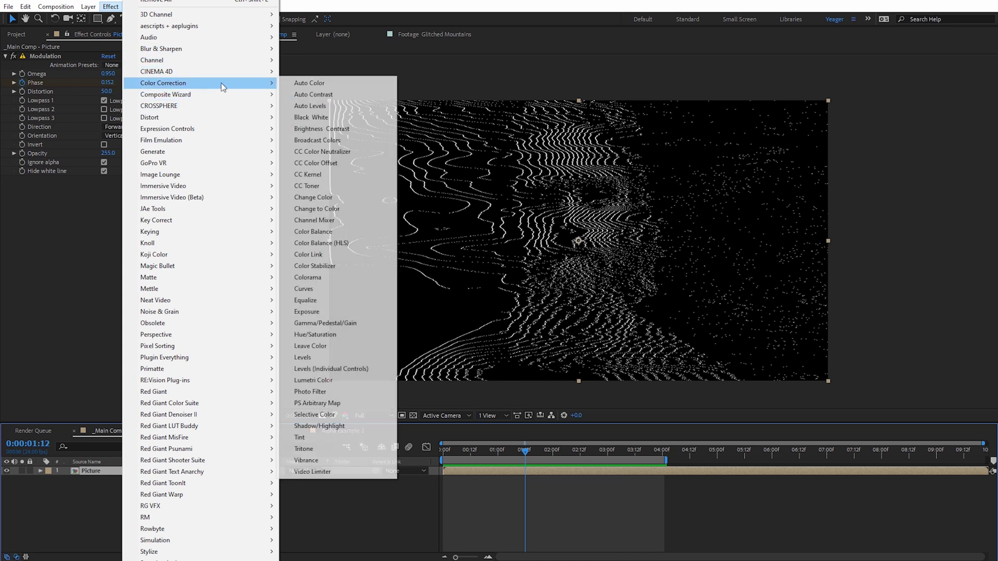
left_click(325, 436)
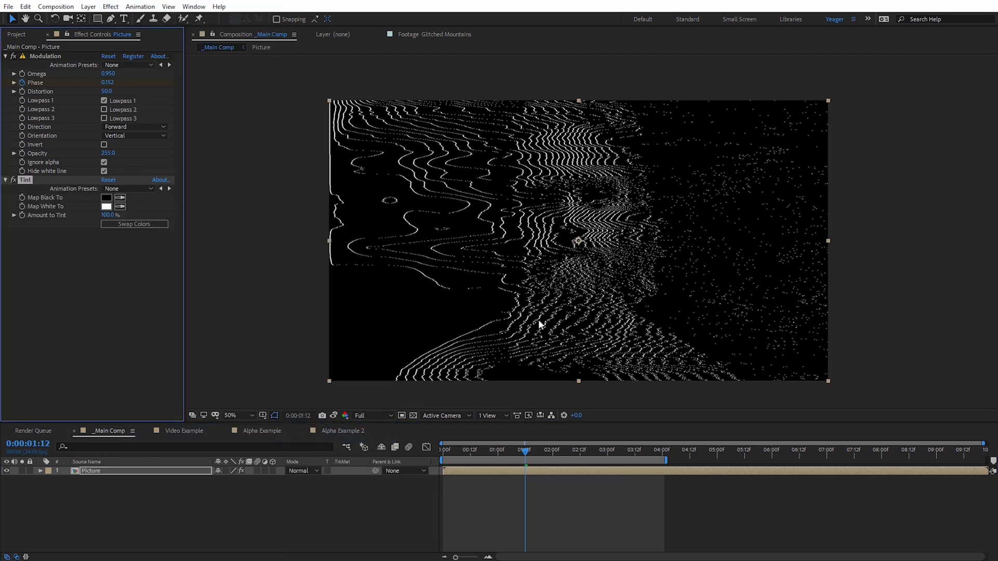
Set the Tint effect's Map White To color to a fully saturated cyan
scroll(538, 319, "up", 1)
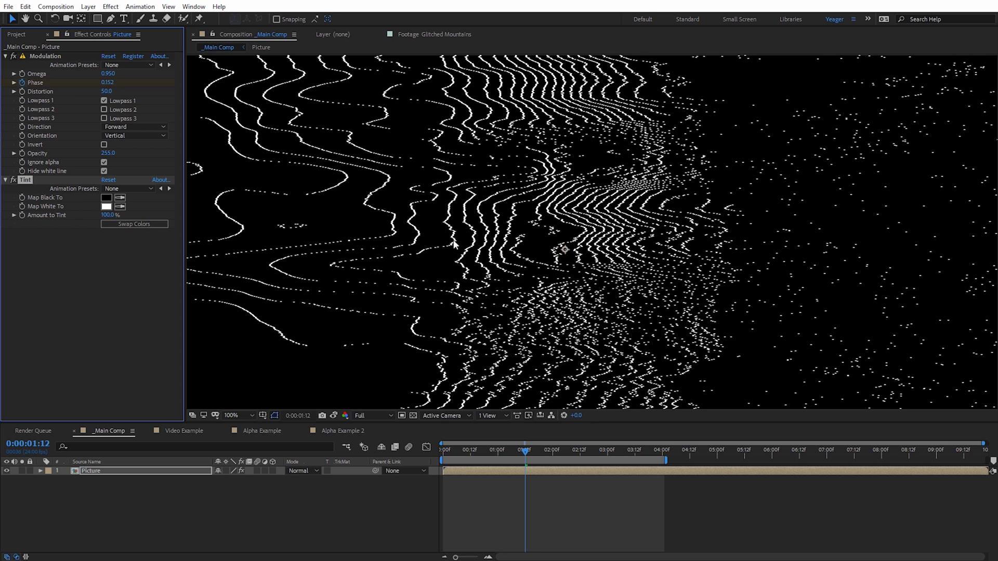
left_click(106, 207)
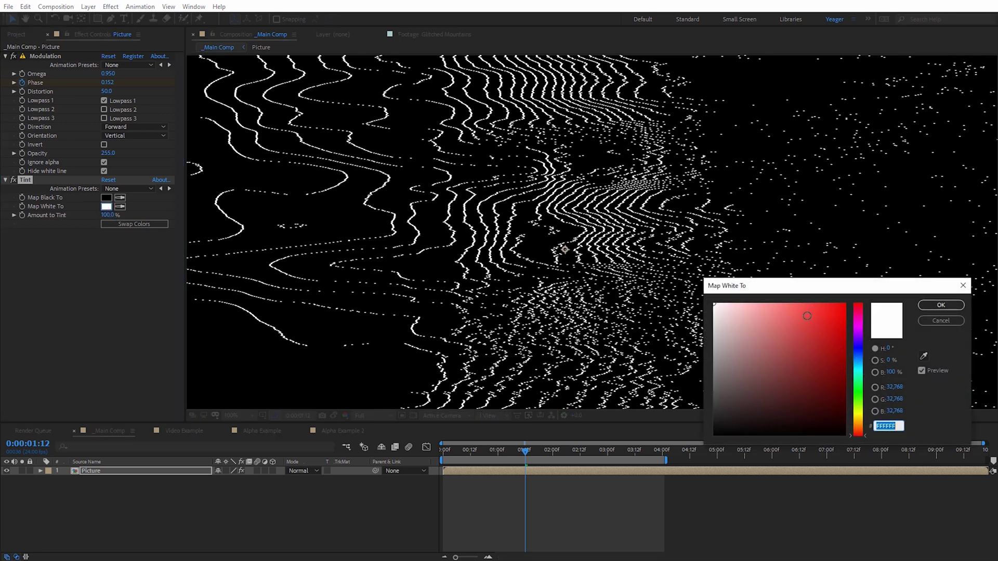
left_click_drag(807, 316, 850, 303)
left_click_drag(743, 285, 725, 187)
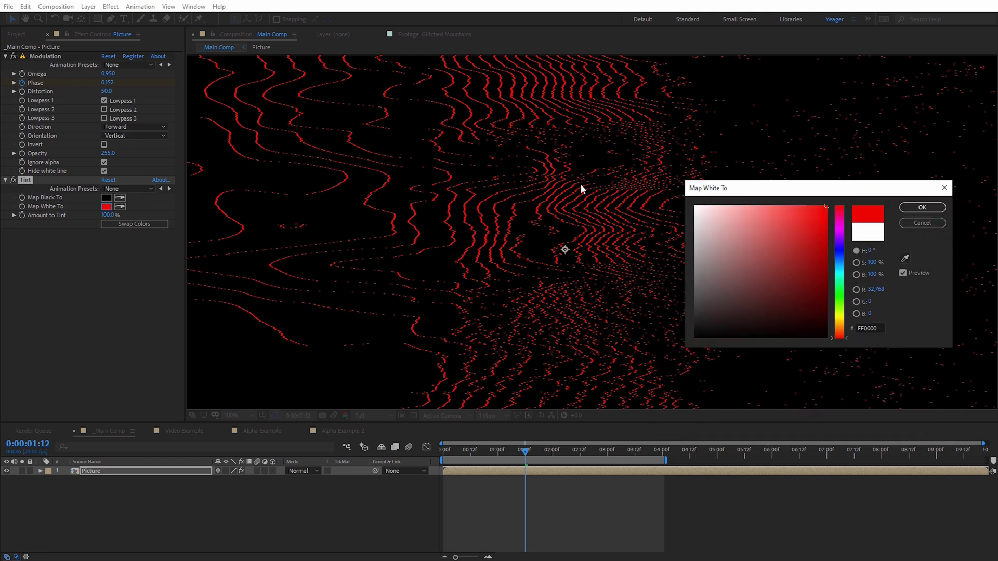
left_click_drag(845, 208, 845, 272)
left_click(938, 208)
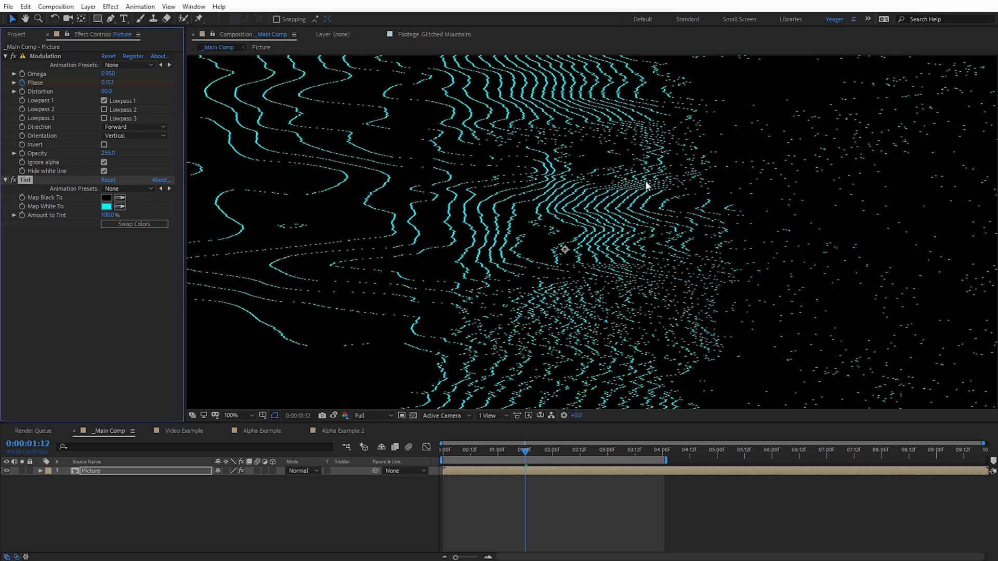
Preview the recolored line animation with the whole frame in view, then scrub back to 0:00:00:05
scroll(647, 194, "down", 2)
key("space")
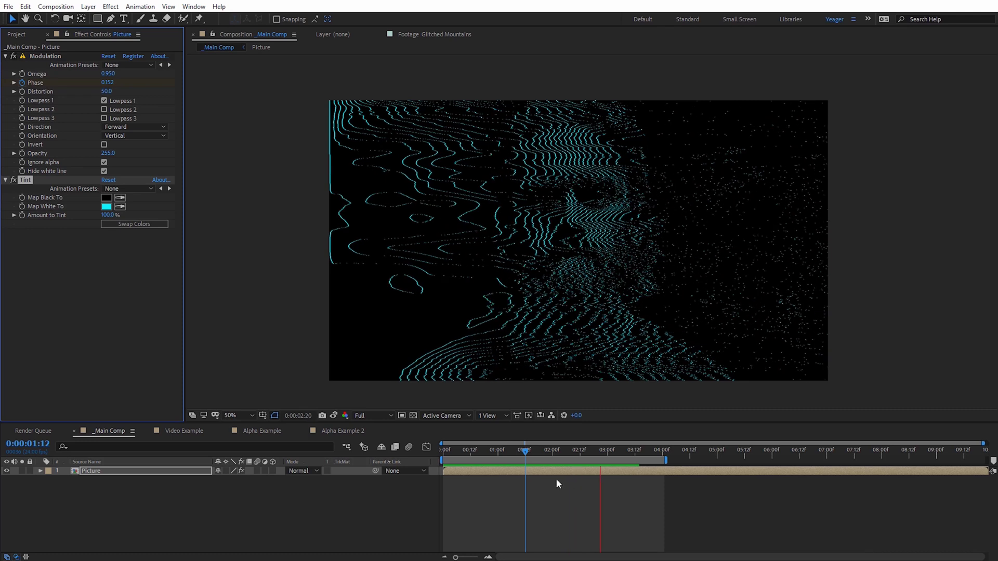
left_click(541, 453)
left_click_drag(541, 453, 454, 455)
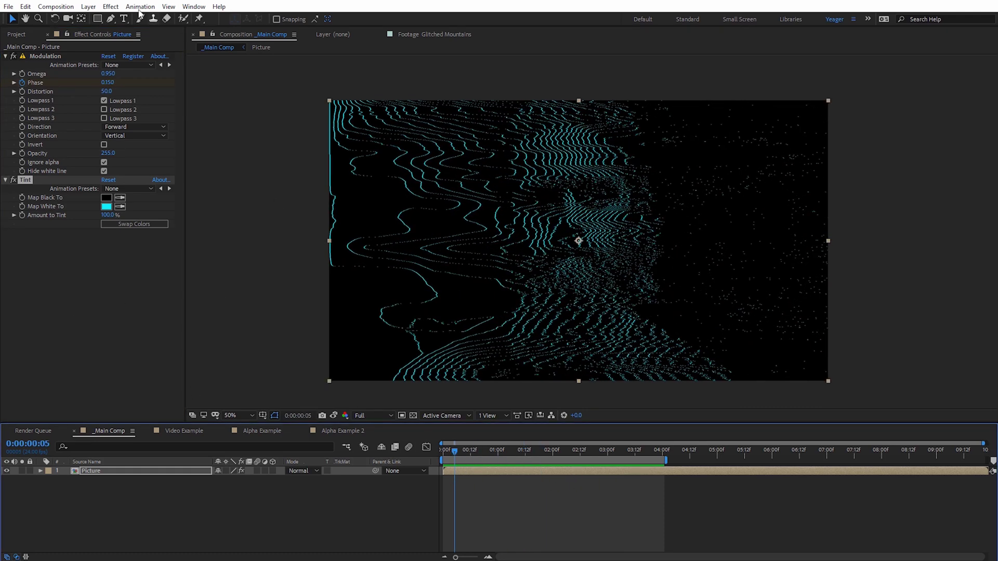
Add a Glow stylize effect to the Picture layer
left_click(111, 7)
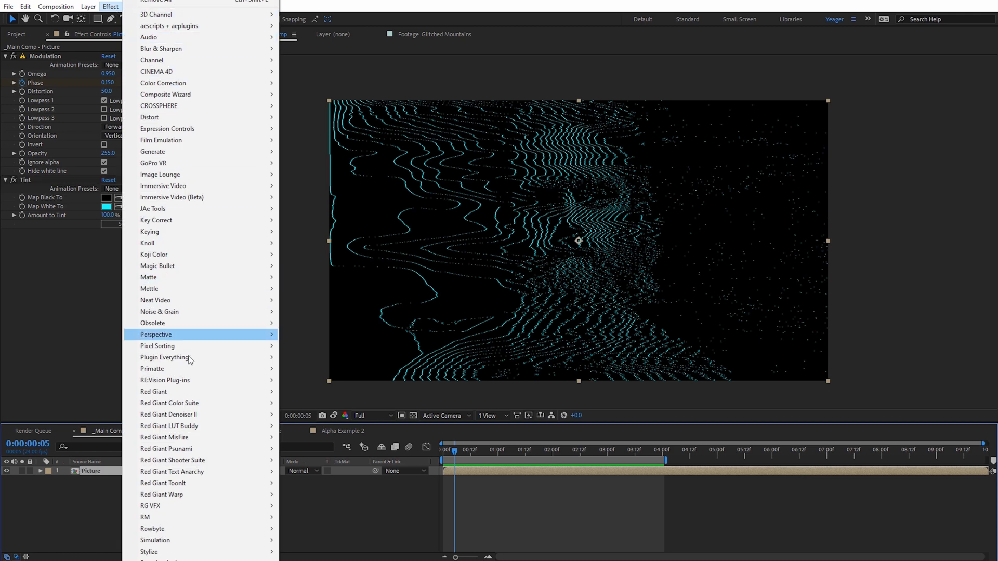
mouse_move(181, 552)
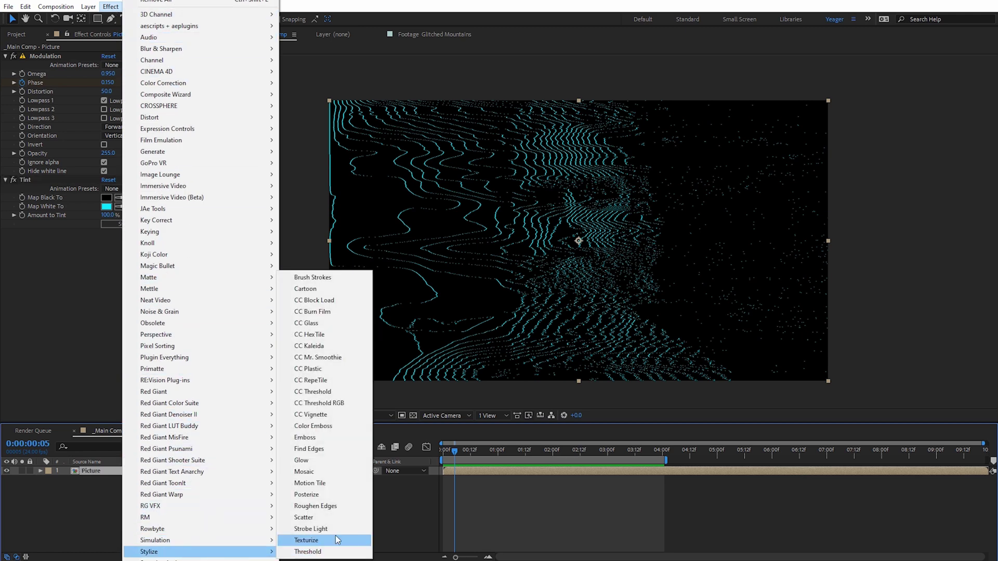
left_click(323, 460)
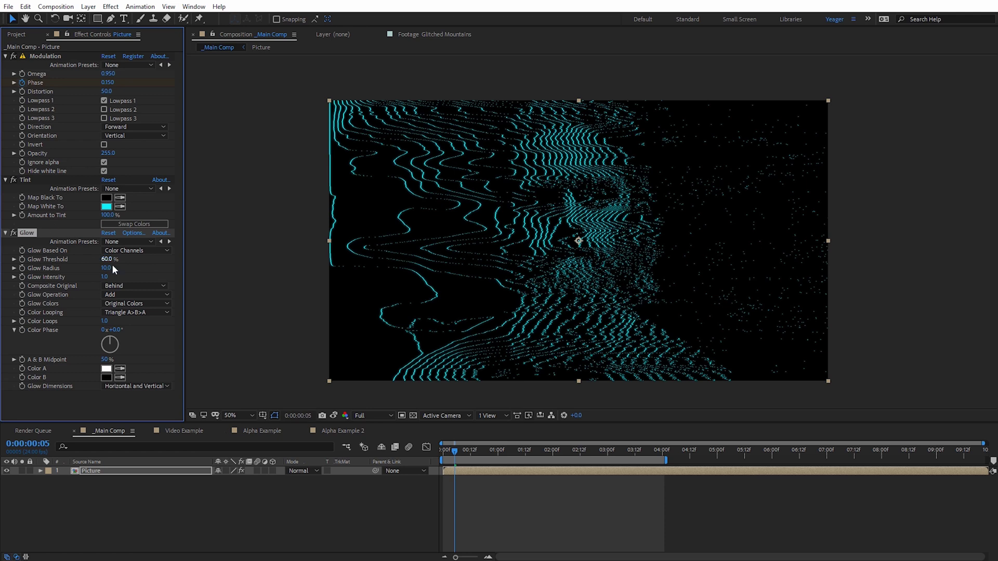
Set the Glow threshold to 0%, its radius to 40 and its intensity to 0.2
left_click_drag(106, 267, 119, 267)
left_click(110, 260)
type("0")
key("Return")
left_click(110, 268)
type("40")
key("Return")
left_click(117, 277)
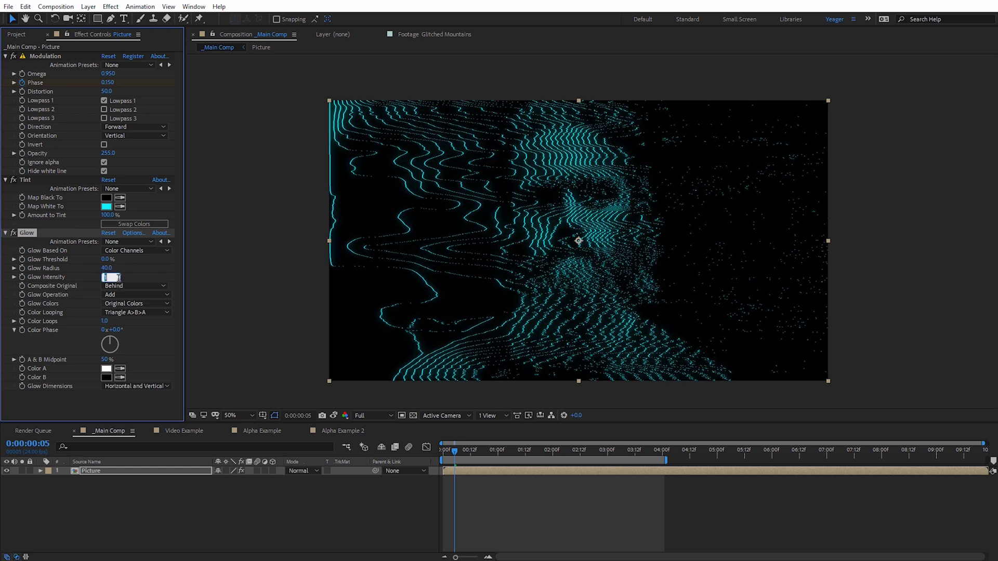
type("0.2")
key("Return")
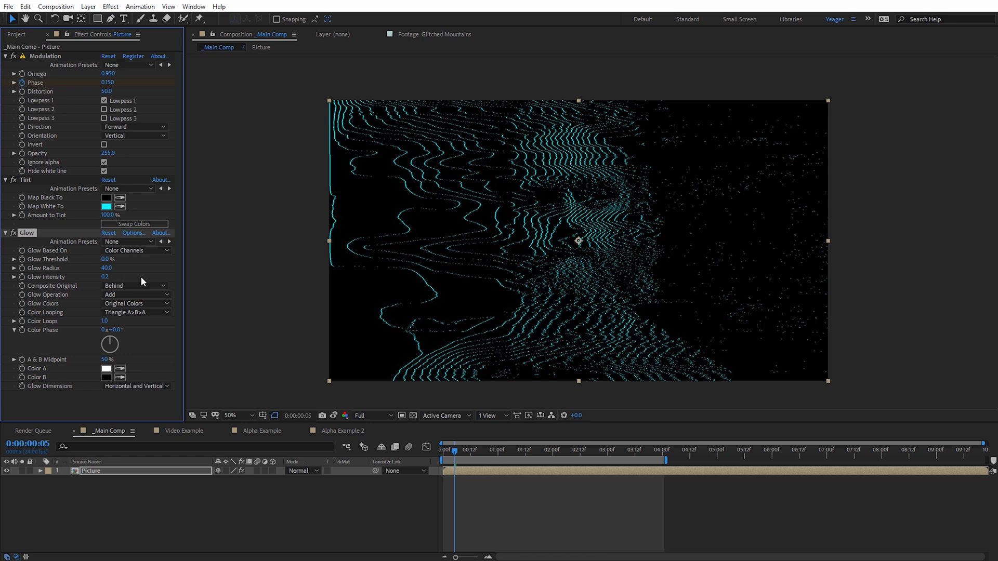
Duplicate the Glow effect and set the copy's radius to 160 and intensity to 0.4
key(".")
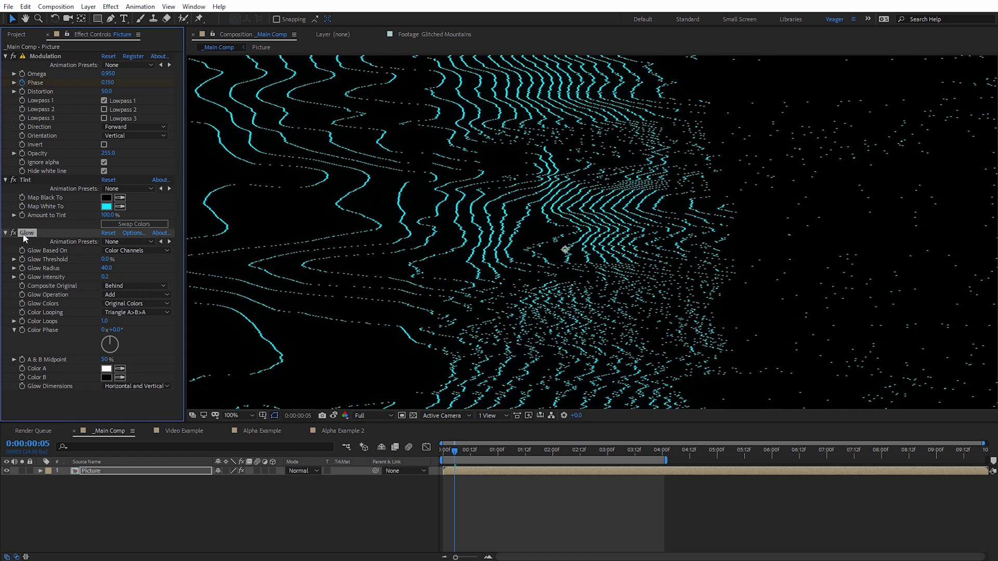
key("ctrl+d")
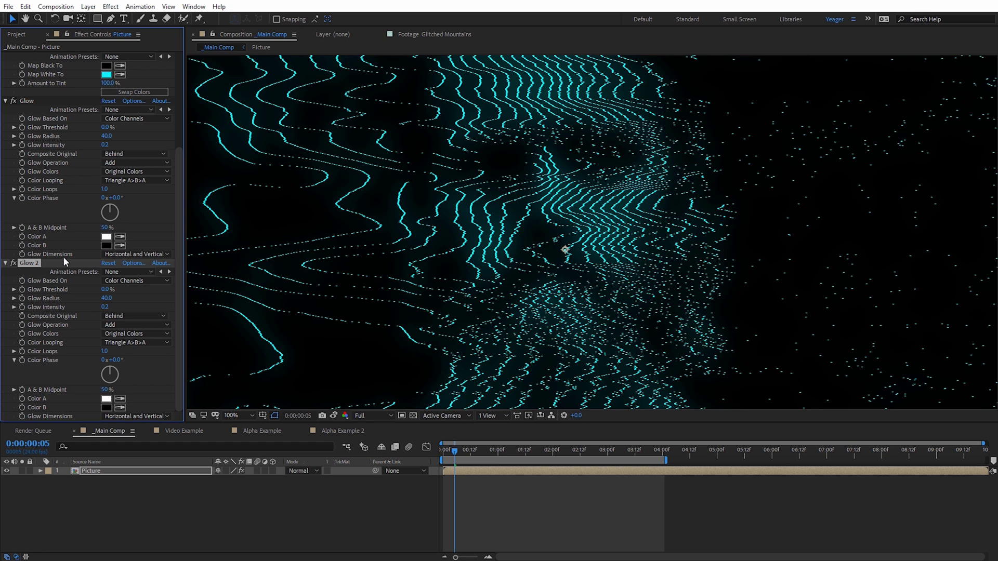
left_click(106, 297)
type("160")
key("Return")
left_click(106, 306)
type("0.4")
key("Return")
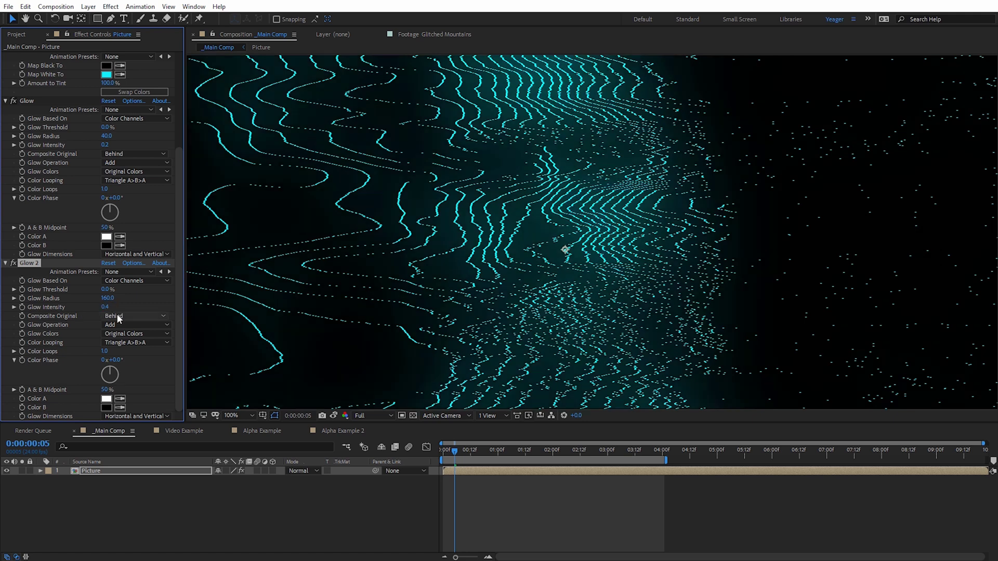
Preview the doubled glow over the whole frame and scrub back to 0:00:00:17
key("comma")
key("comma")
key("space")
left_click_drag(581, 464, 484, 464)
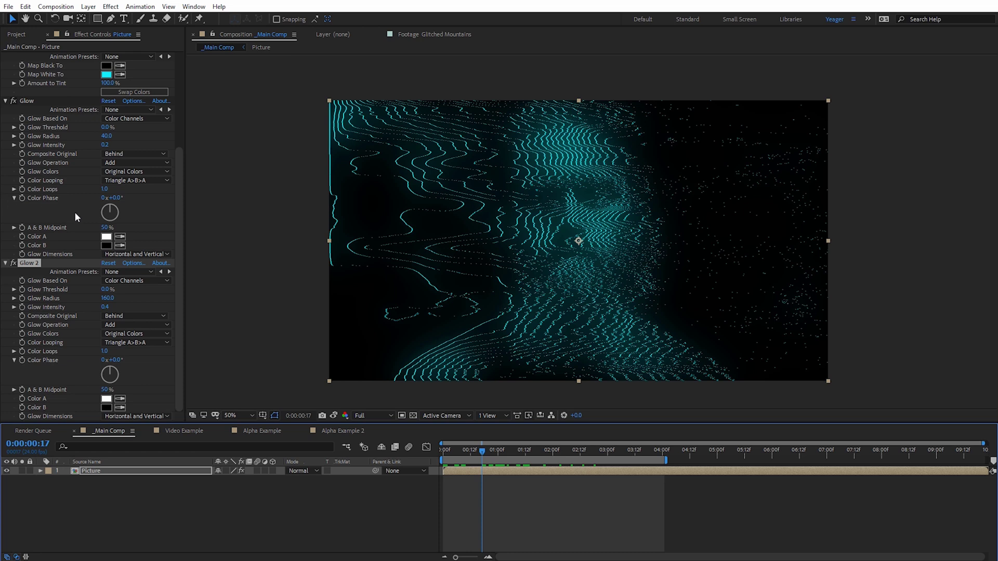
Delete both Glow effects from the Picture layer
left_click_drag(178, 223, 192, 148)
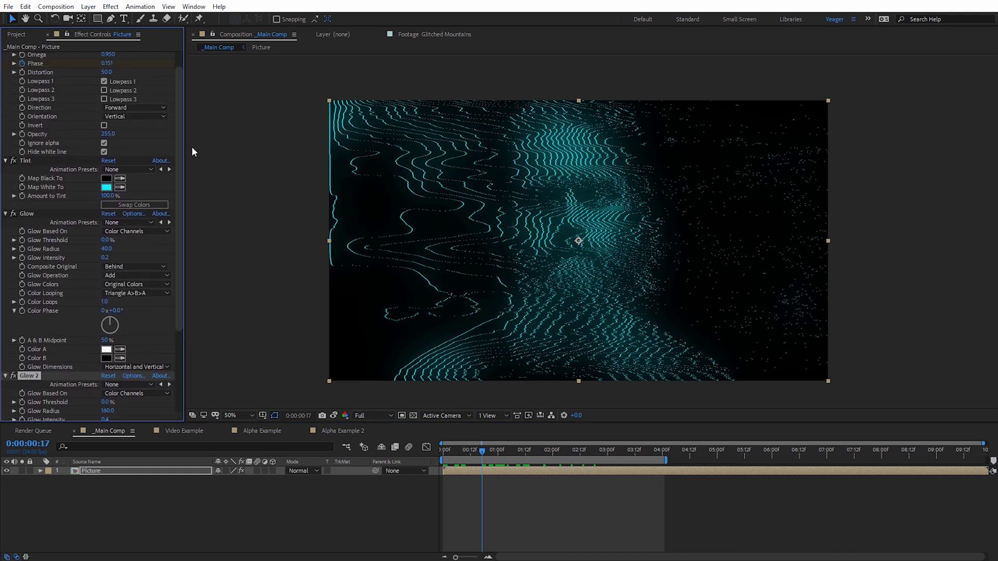
left_click(32, 214)
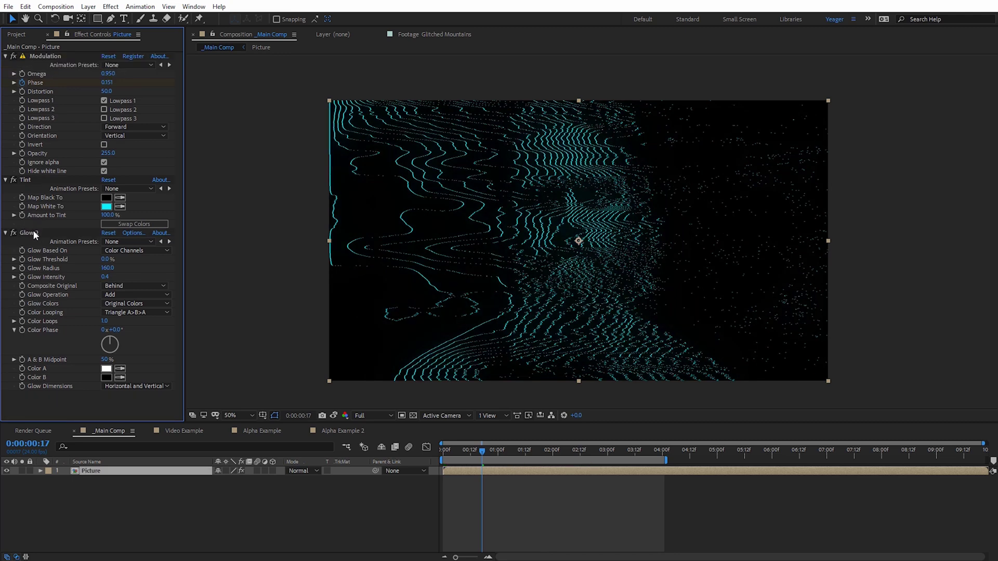
key("Delete")
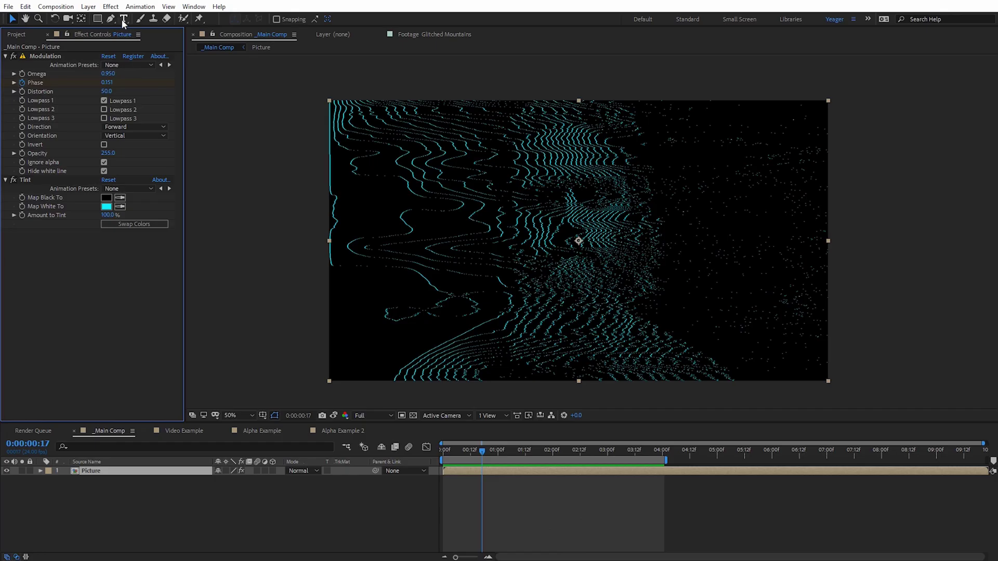
Add the Plugin Everything Deep Glow effect to the Picture layer with a radius of 300 and an exposure of 0.25
left_click(113, 8)
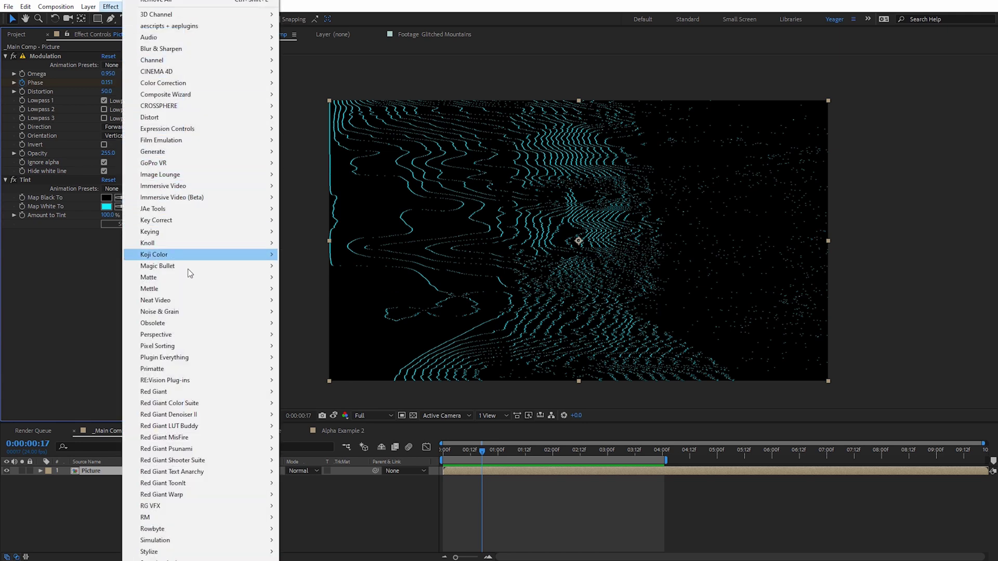
mouse_move(214, 359)
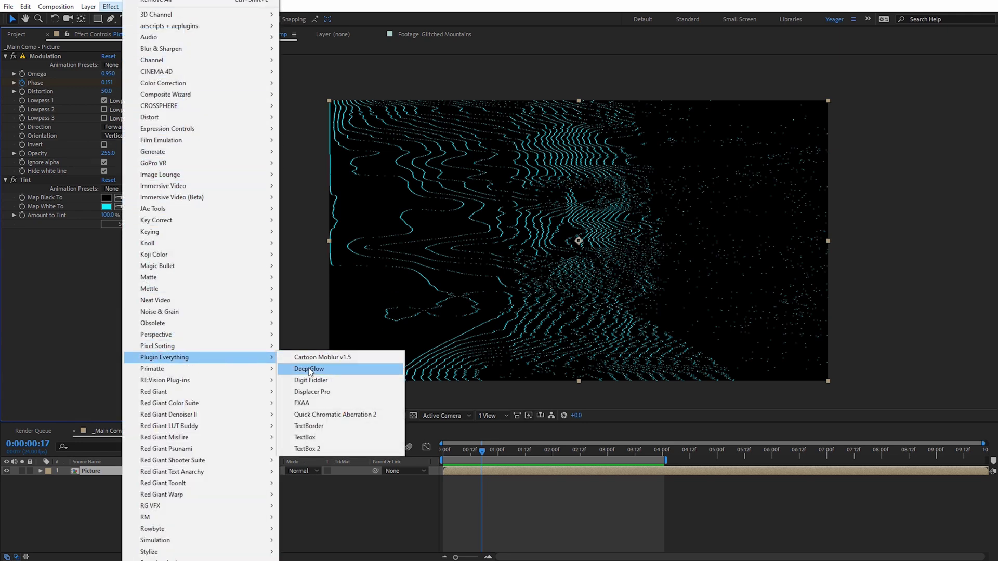
left_click(308, 368)
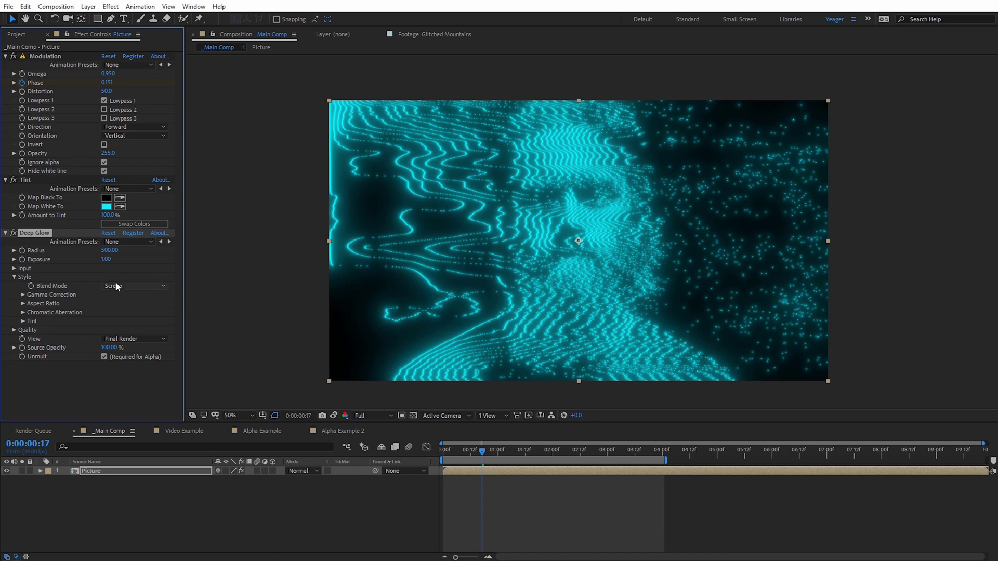
left_click(109, 251)
type("3")
key("Return")
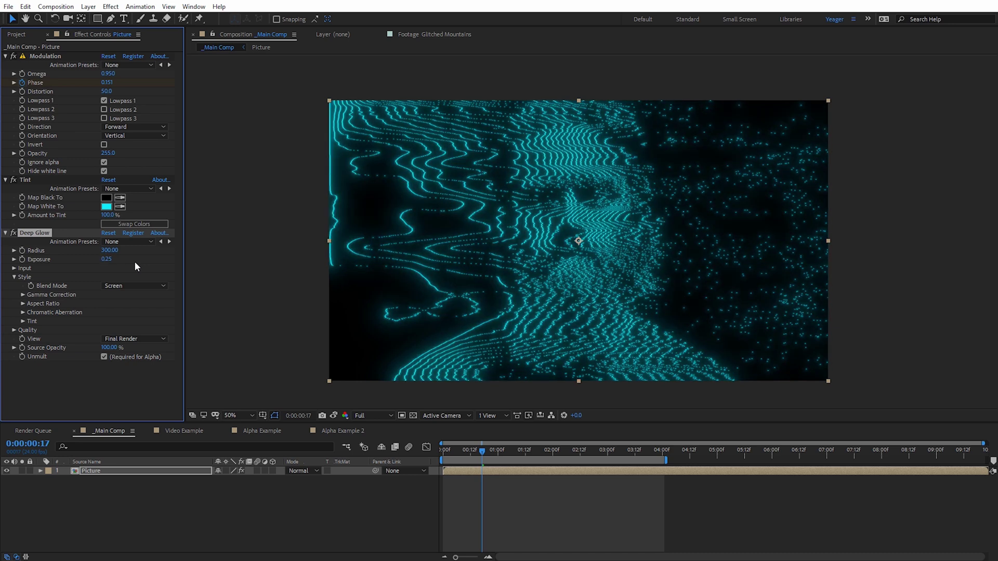
Examine the Deep Glow lines up close and preview the animation with the whole frame in view
key("period")
key("period")
key("period")
key("period")
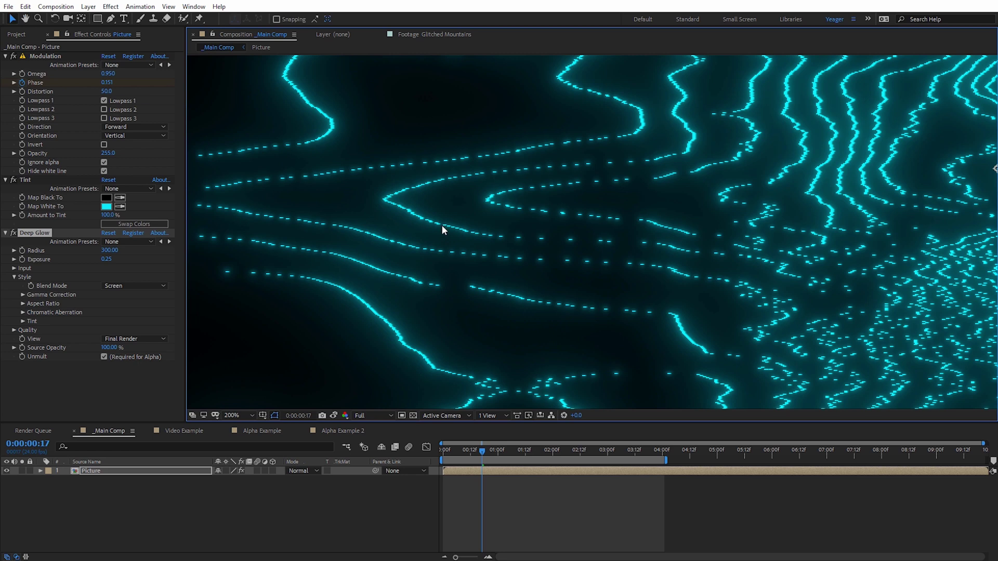
key("comma")
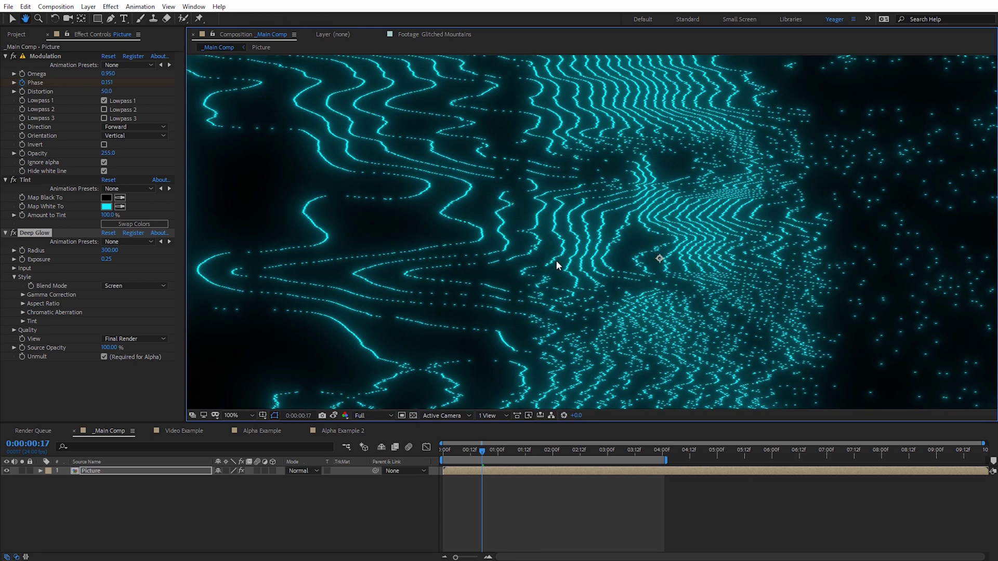
key("h")
key("comma")
key("v")
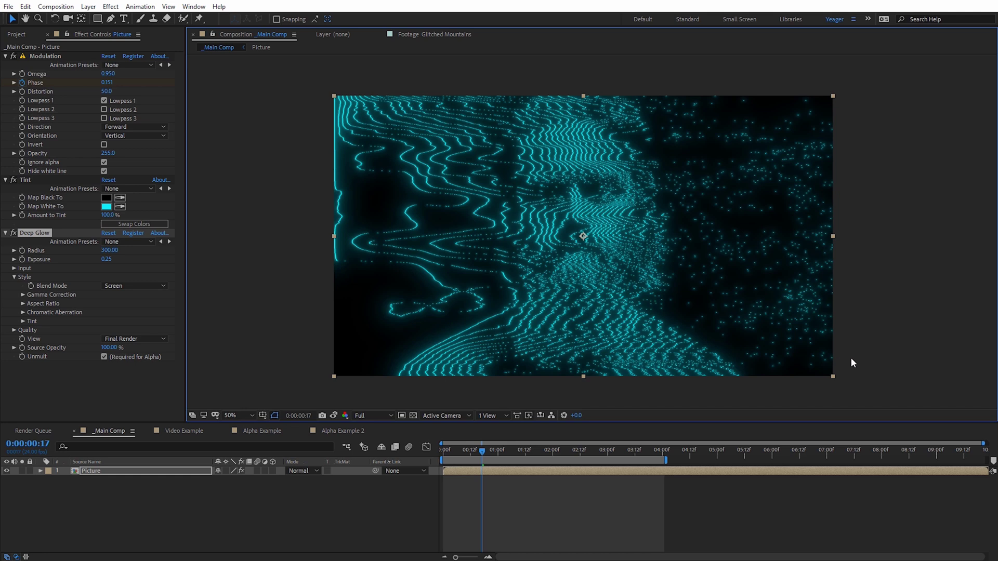
key("space")
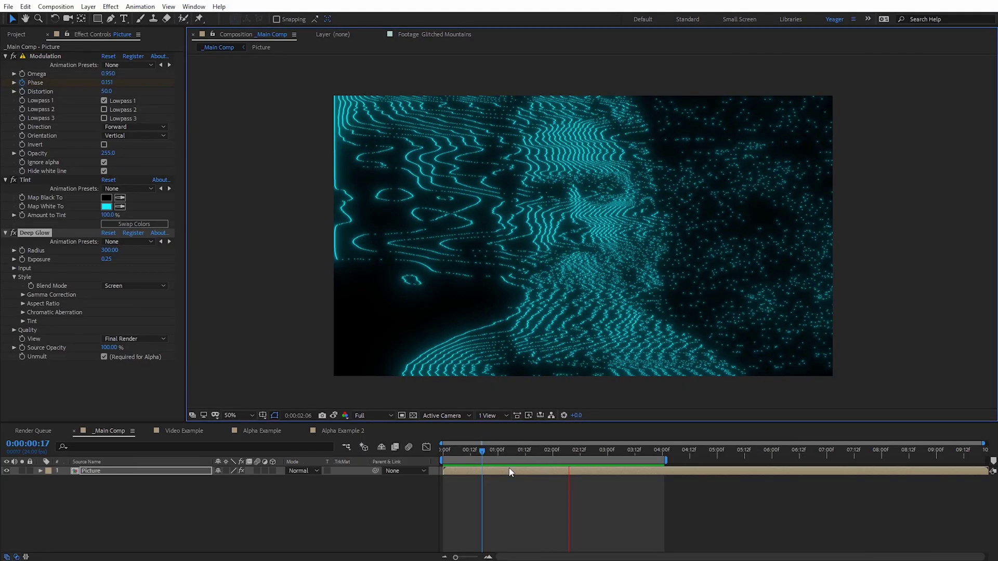
left_click(500, 450)
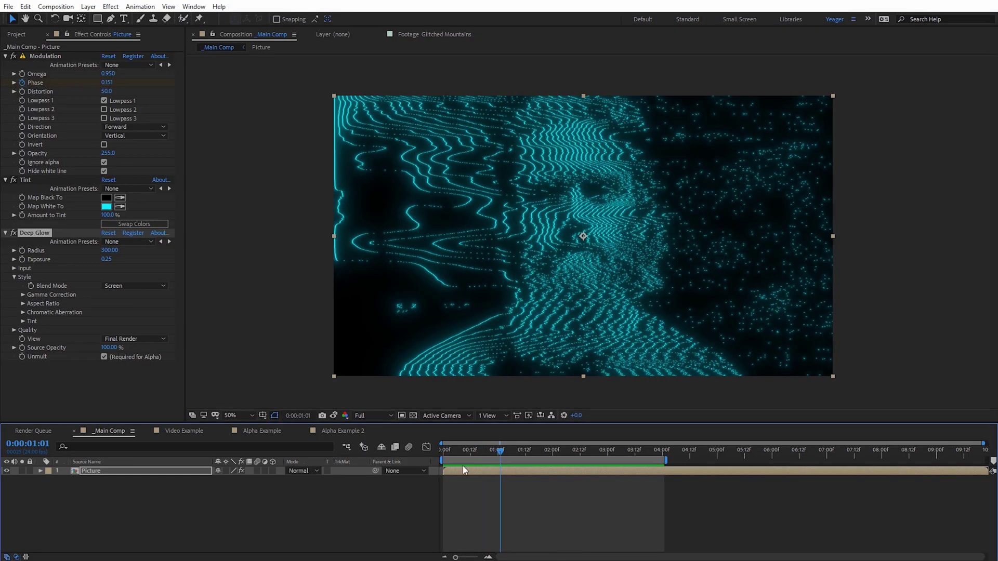
Switch to the Video Example composition, compare the footage with Adjustment Layer 1 hidden and shown, and inspect that layer's effects
left_click(185, 431)
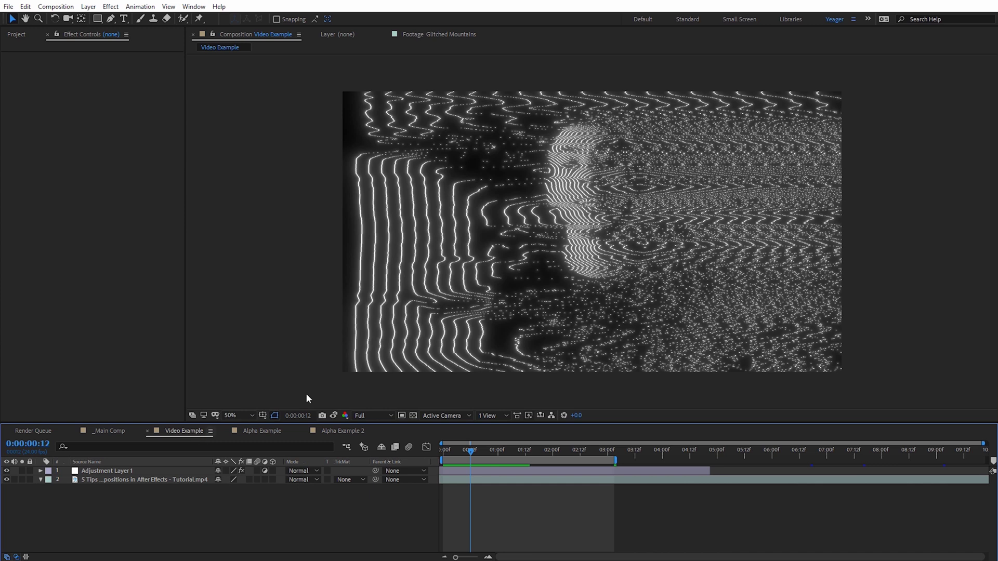
left_click(8, 471)
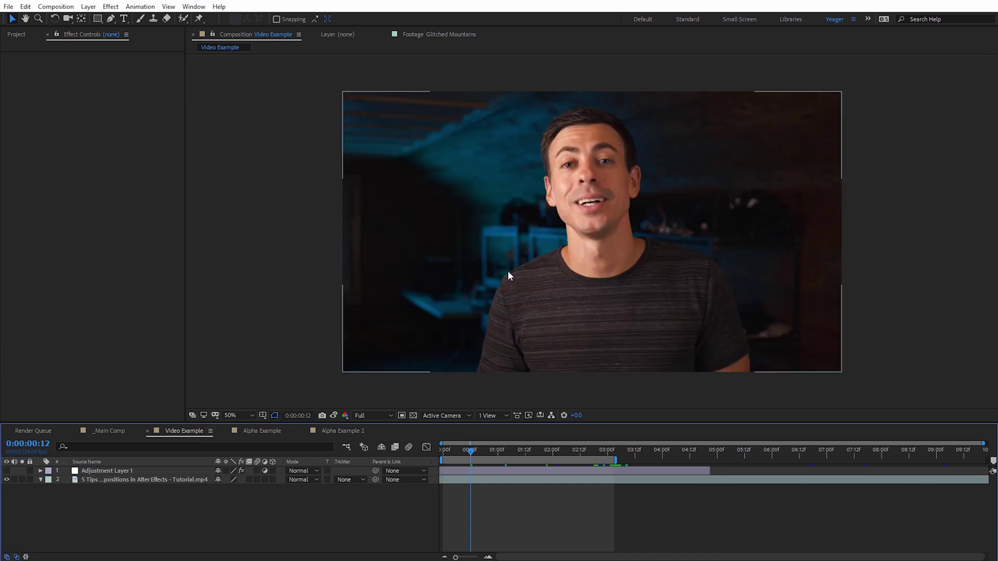
left_click(6, 471)
left_click(107, 471)
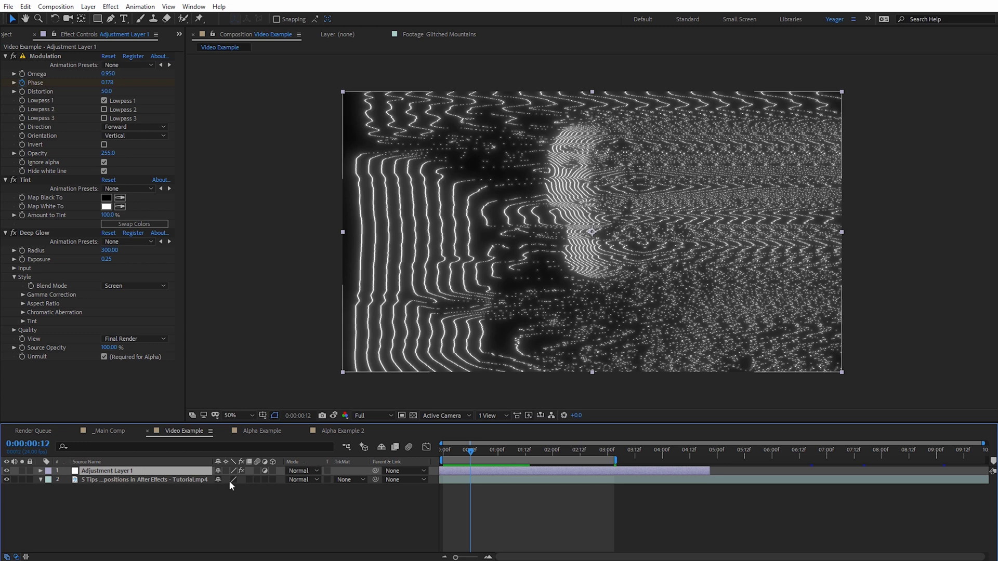
Try the Add and Screen blending modes on Adjustment Layer 1 and restore Normal
left_click(300, 471)
left_click(346, 124)
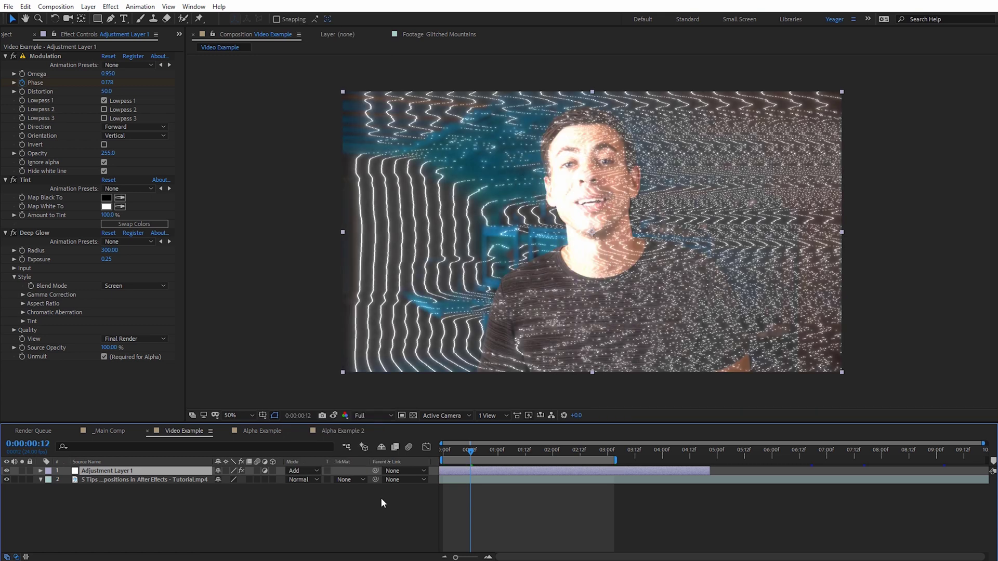
left_click(310, 472)
left_click(343, 145)
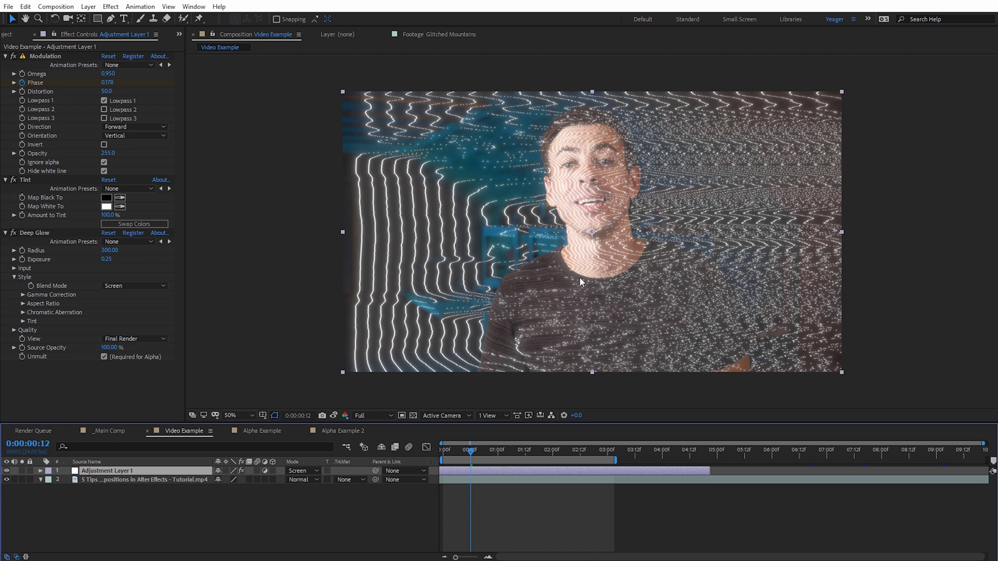
left_click(311, 473)
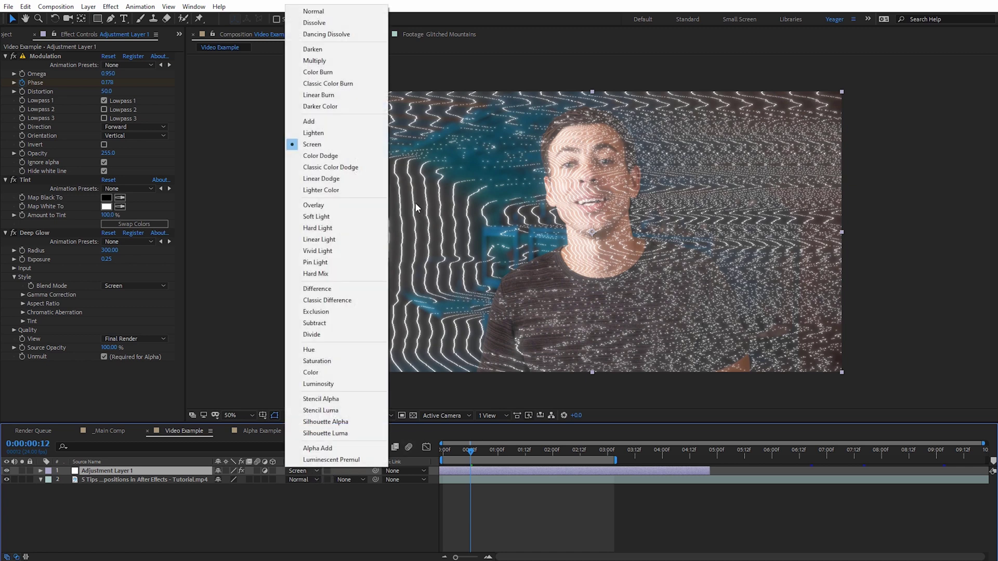
left_click(322, 12)
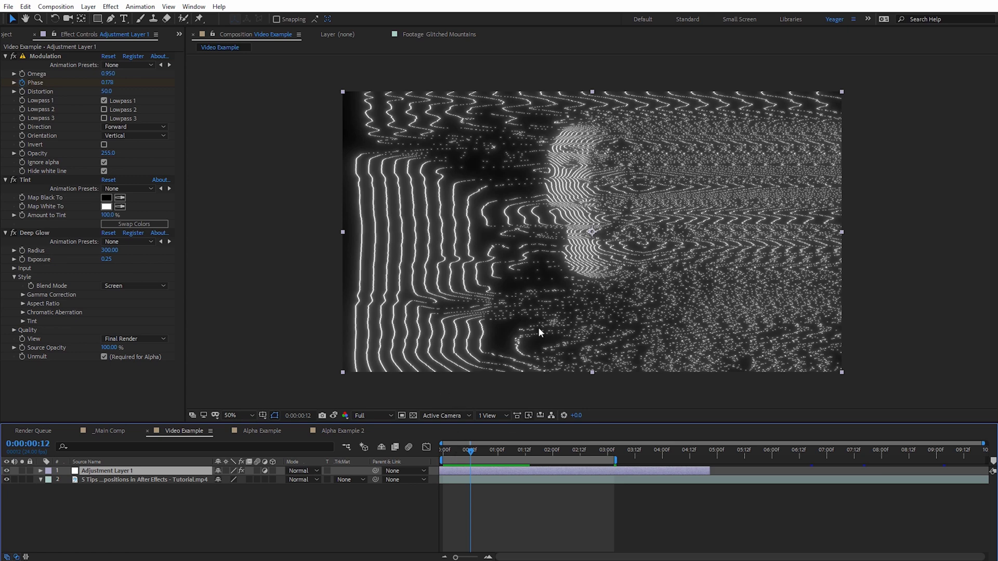
Preview the Video Example composition from its first frame
left_click_drag(474, 454, 429, 449)
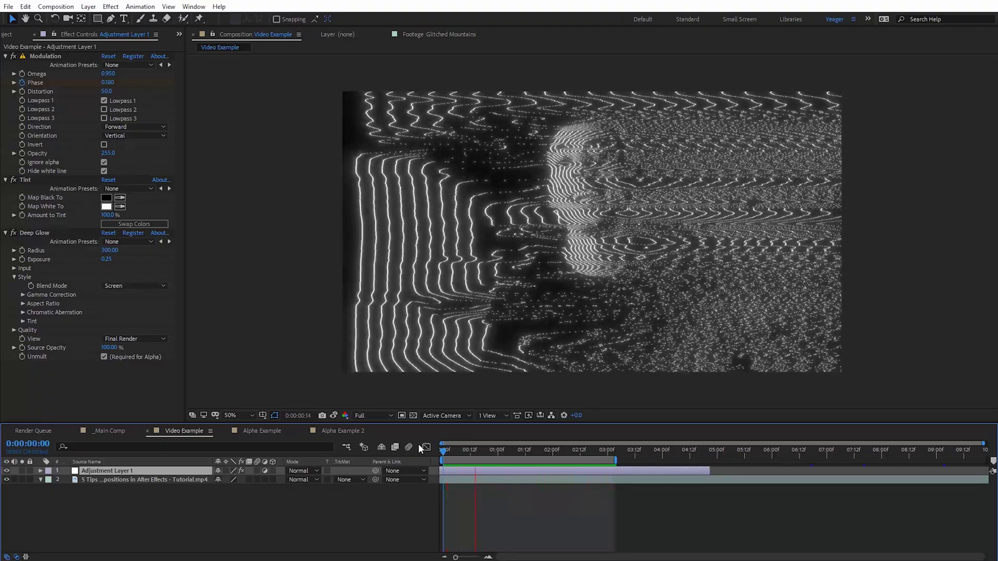
Stop the preview, switch to the Alpha Example composition, and view the P1055387.MOV footage on its own before restoring all layers
key("space")
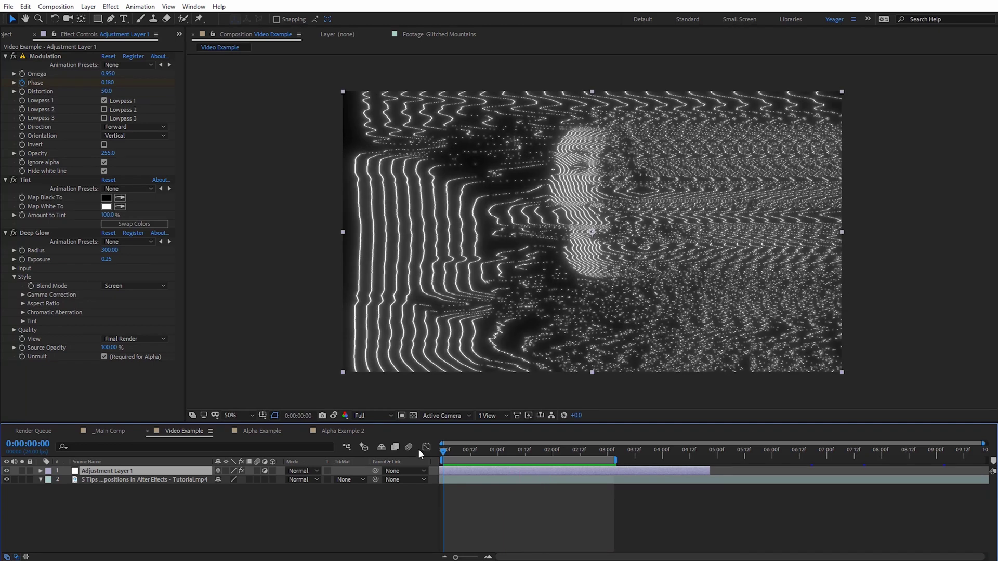
left_click(263, 431)
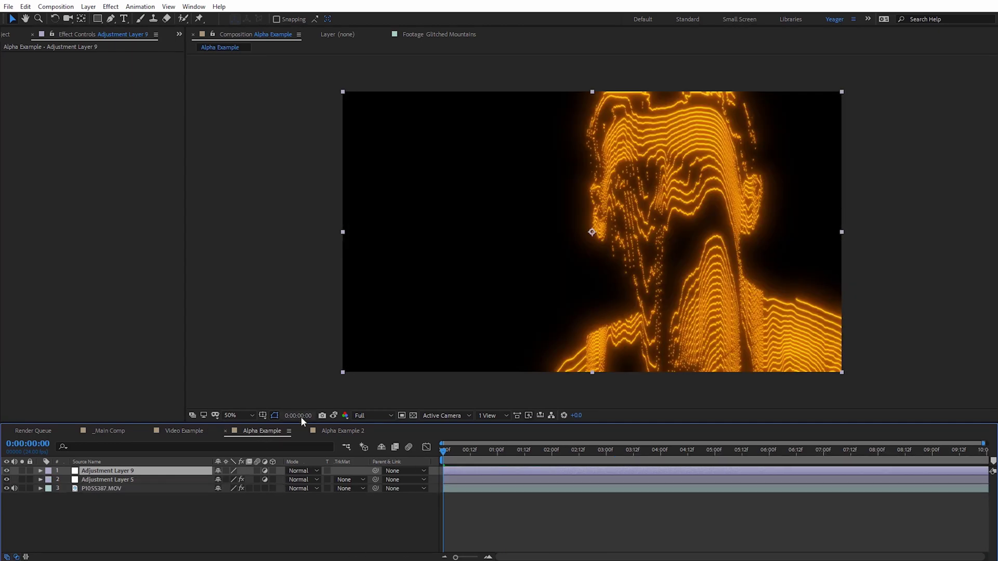
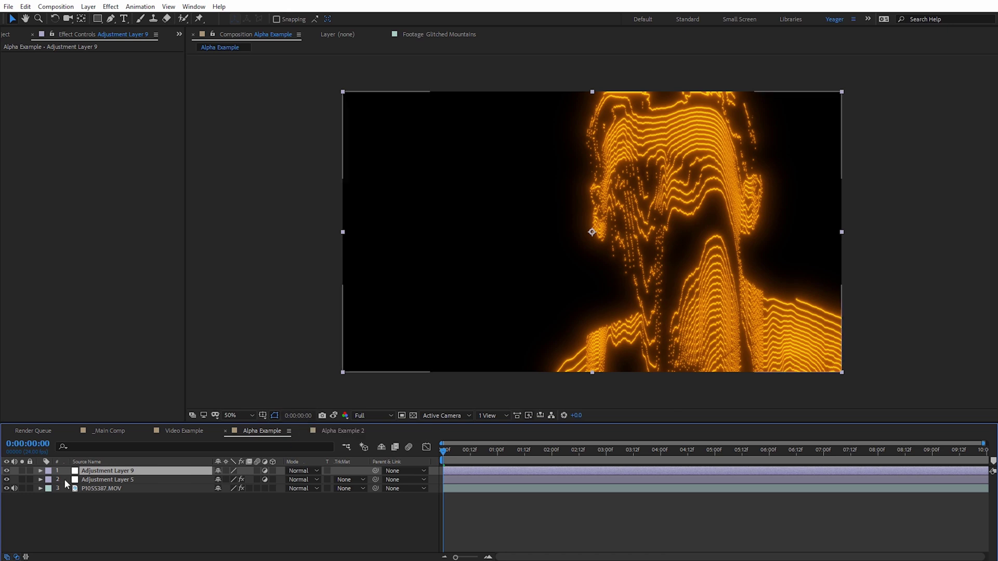
left_click(22, 488)
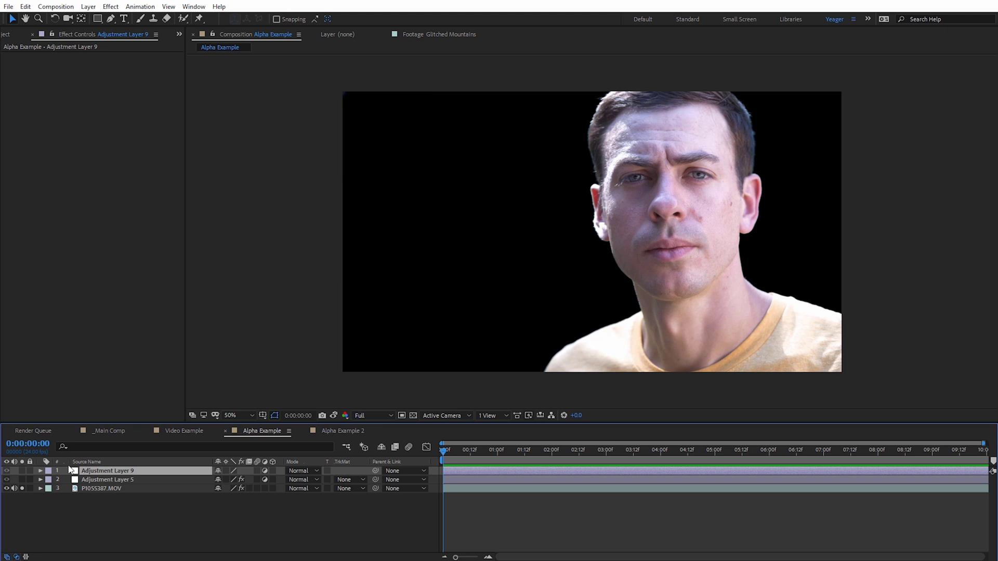
left_click(22, 489)
Inspect Adjustment Layer 5's effects and preview the line animation through the first five seconds of Alpha Example
left_click(93, 481)
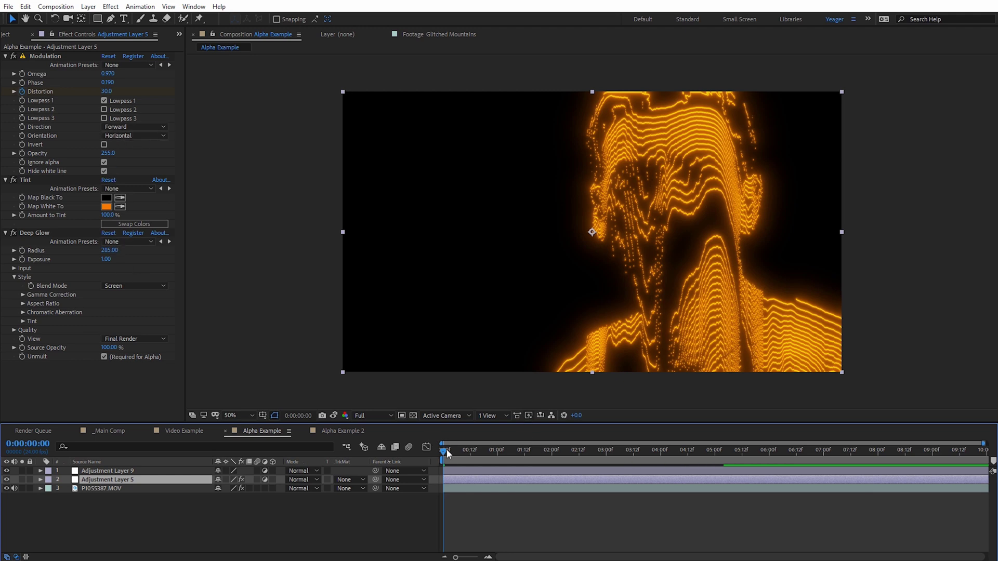
left_click_drag(447, 449, 622, 471)
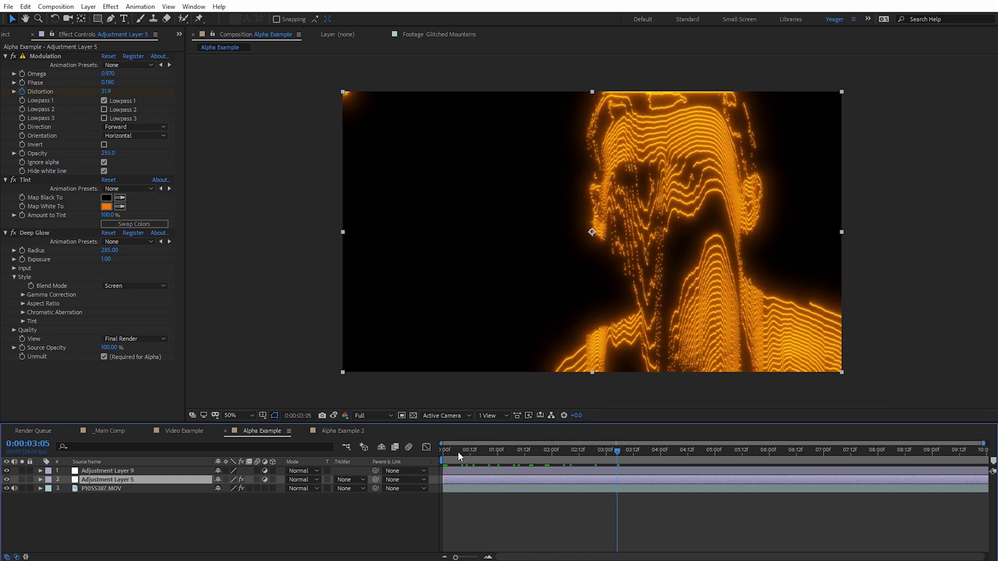
left_click_drag(458, 452, 429, 461)
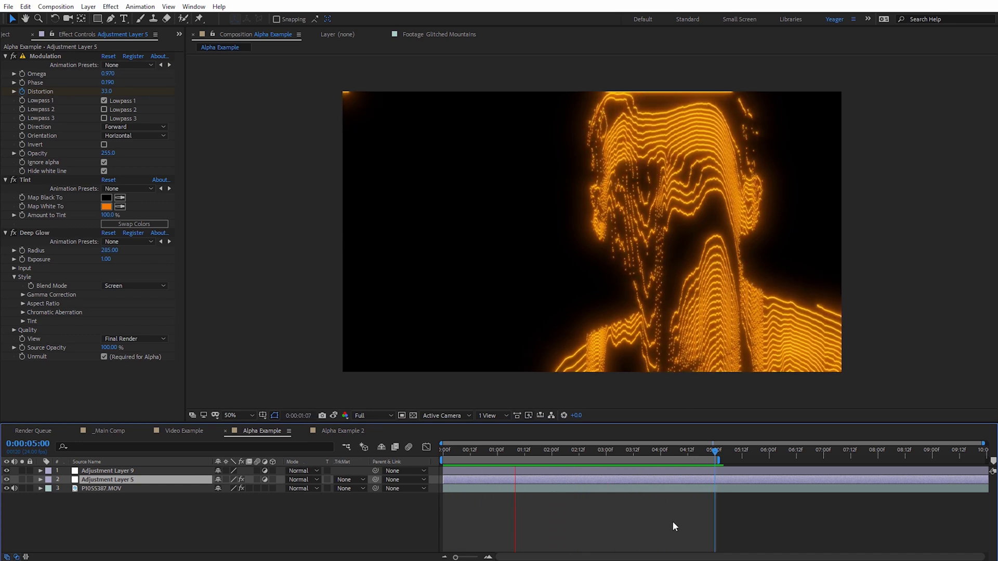
At 0:00:03:17, compare the Modulation result with Ignore alpha disabled and re-enabled
left_click(645, 450)
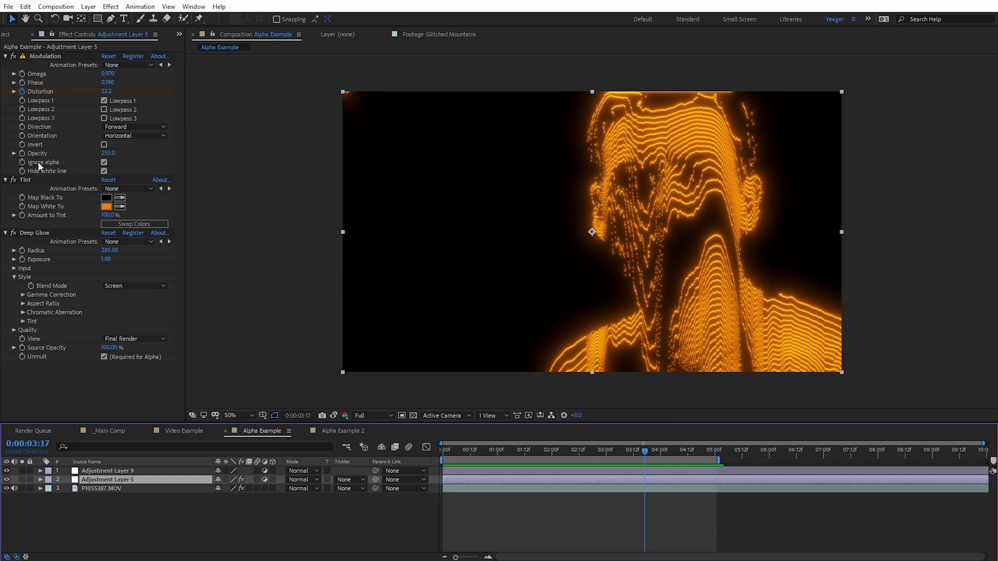
left_click(104, 162)
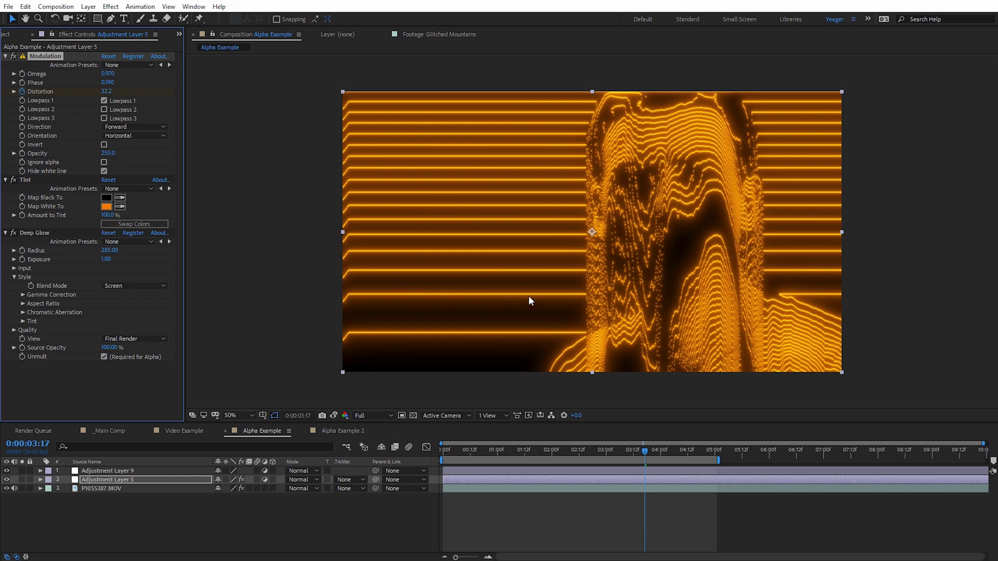
left_click(104, 163)
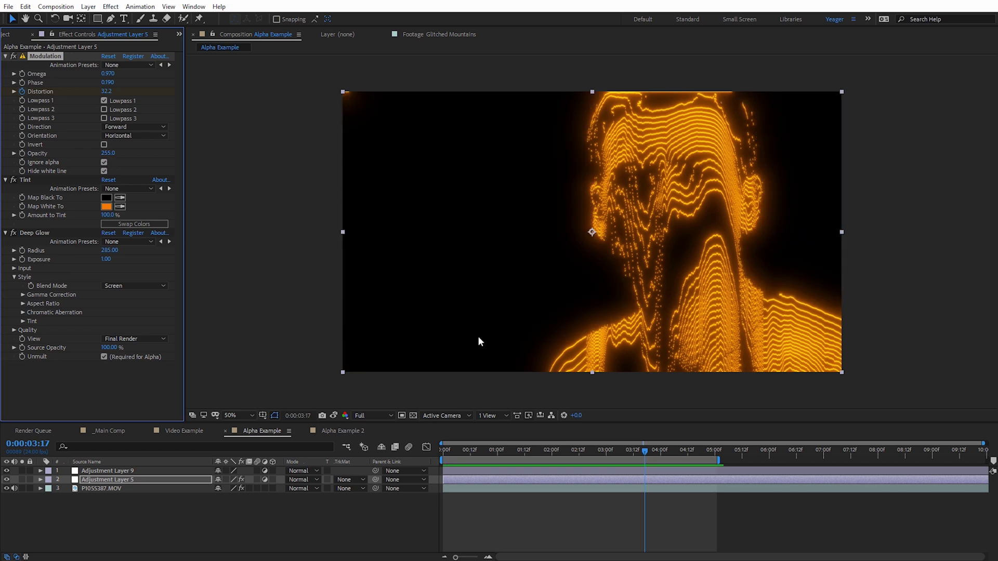
Switch to the Alpha Example 2 composition, compare the icon with Adjustment Layer 5 hidden and shown, and select that layer
left_click(354, 431)
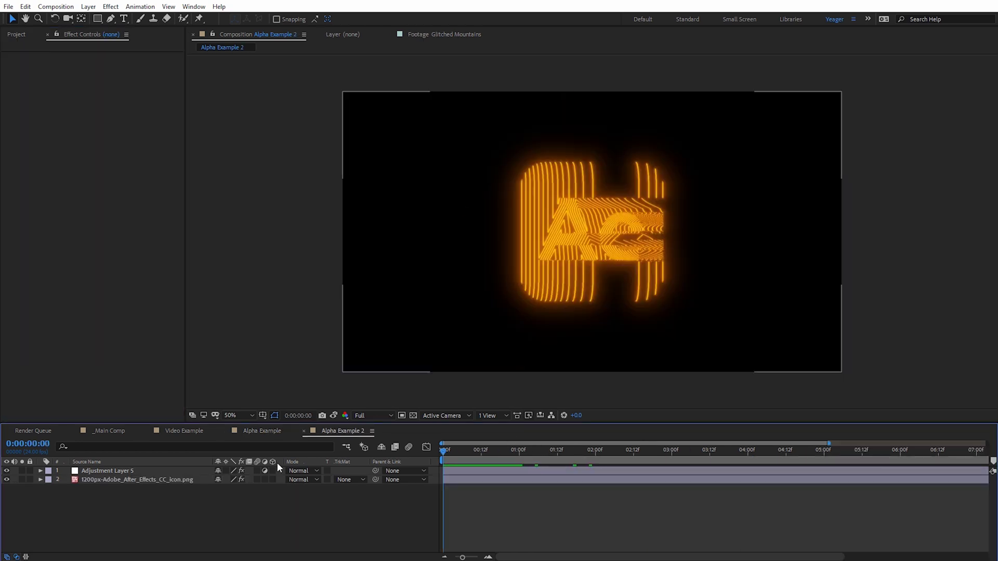
left_click(7, 471)
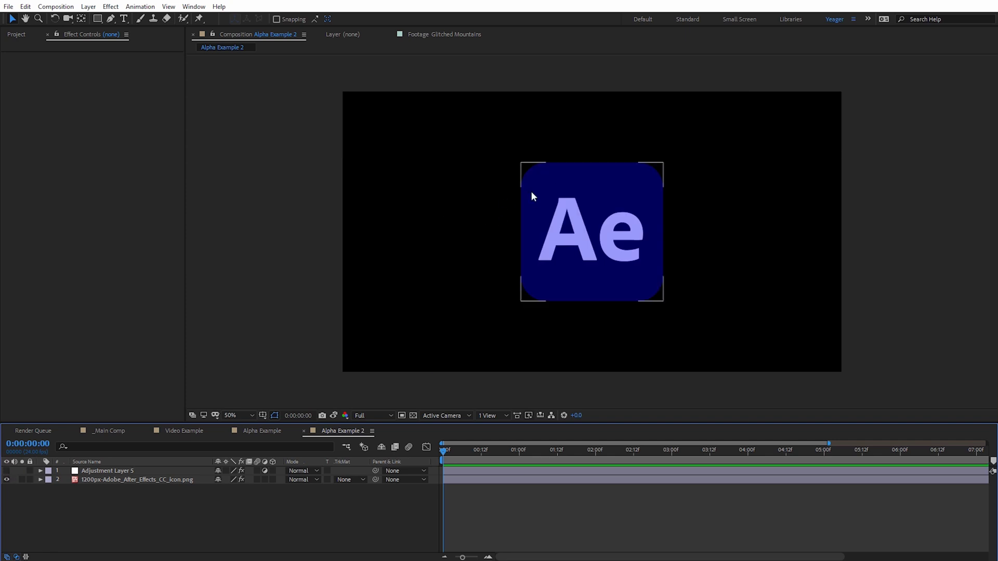
left_click(7, 471)
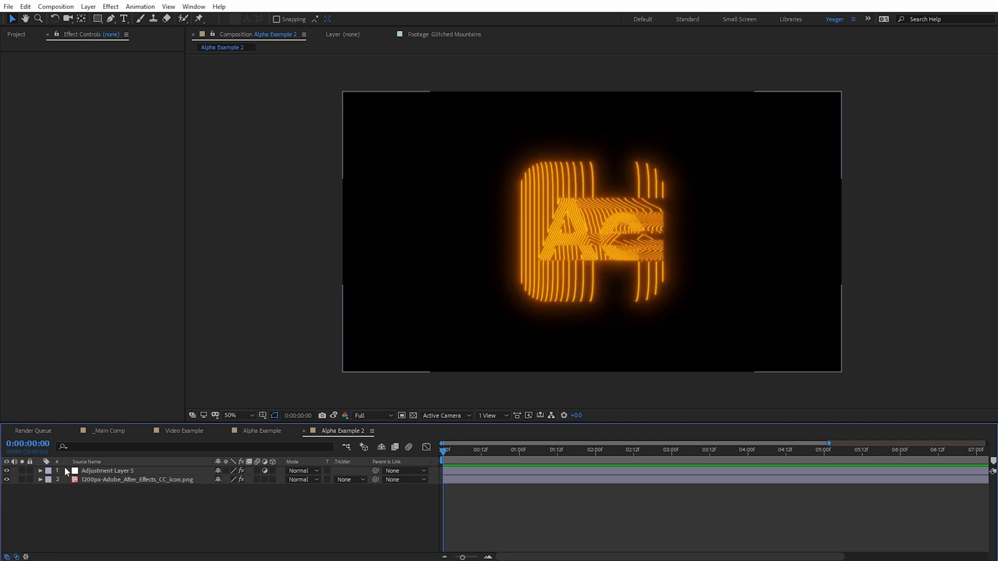
left_click(83, 472)
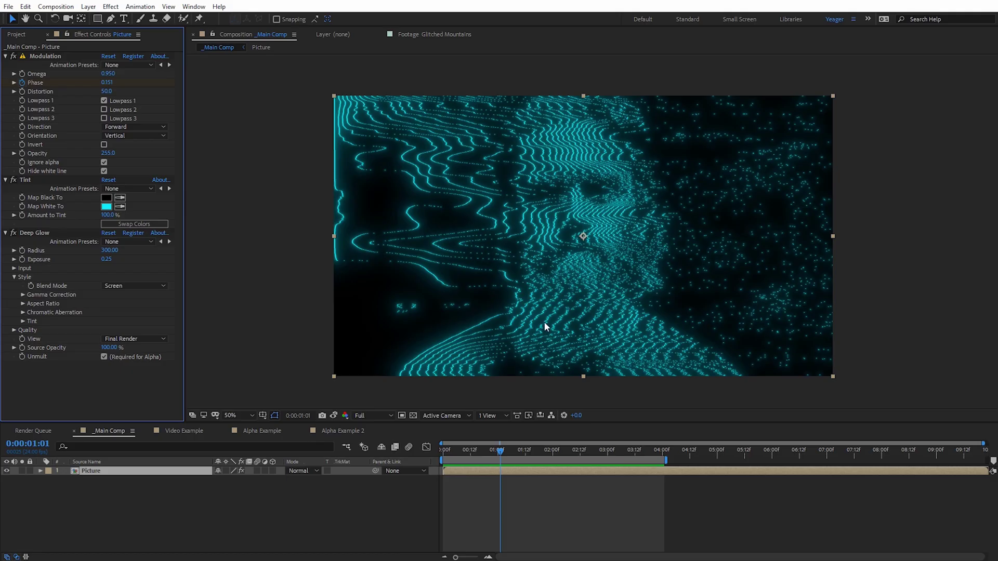
Apply the Quick Chromatic Aberration 2 effect to the Picture layer in _Main Comp
scroll(543, 321, "up", 3)
left_click_drag(444, 192, 508, 241)
key("v")
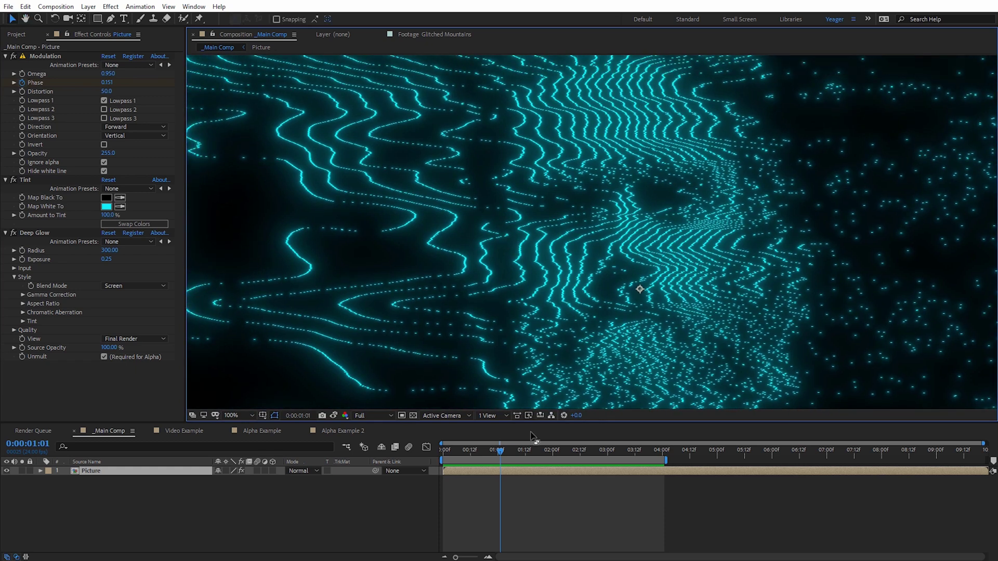
left_click(94, 477)
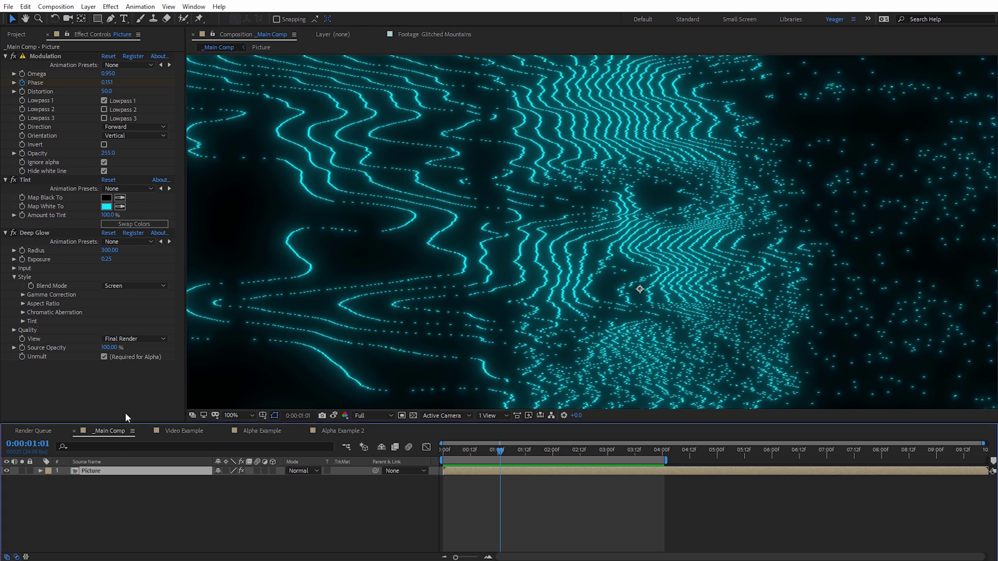
left_click(110, 6)
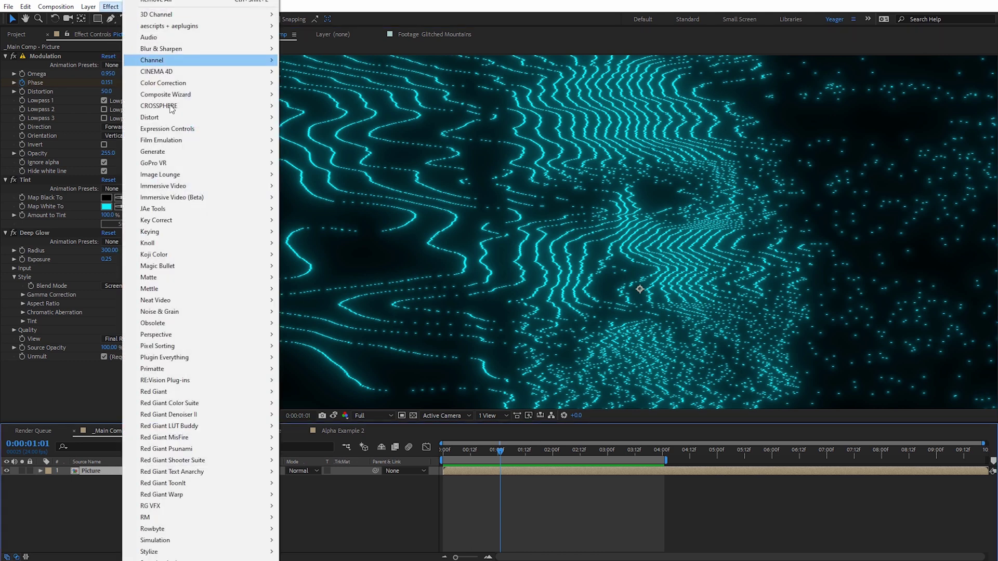
mouse_move(195, 355)
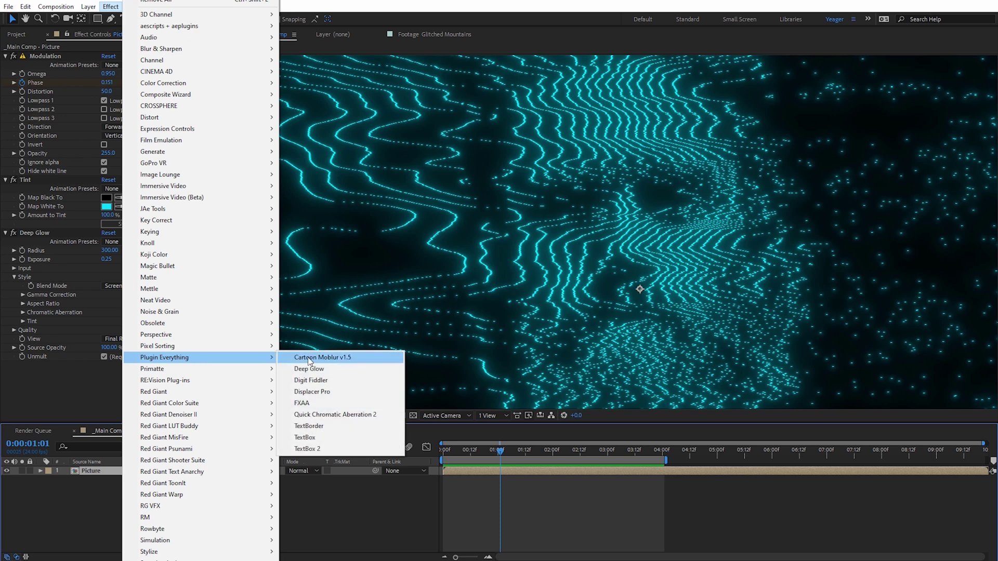
left_click(340, 416)
Set the Position of Quick Chromatic Aberration 2 to 1 while viewing the glowing lines up close
scroll(452, 287, "up", 4)
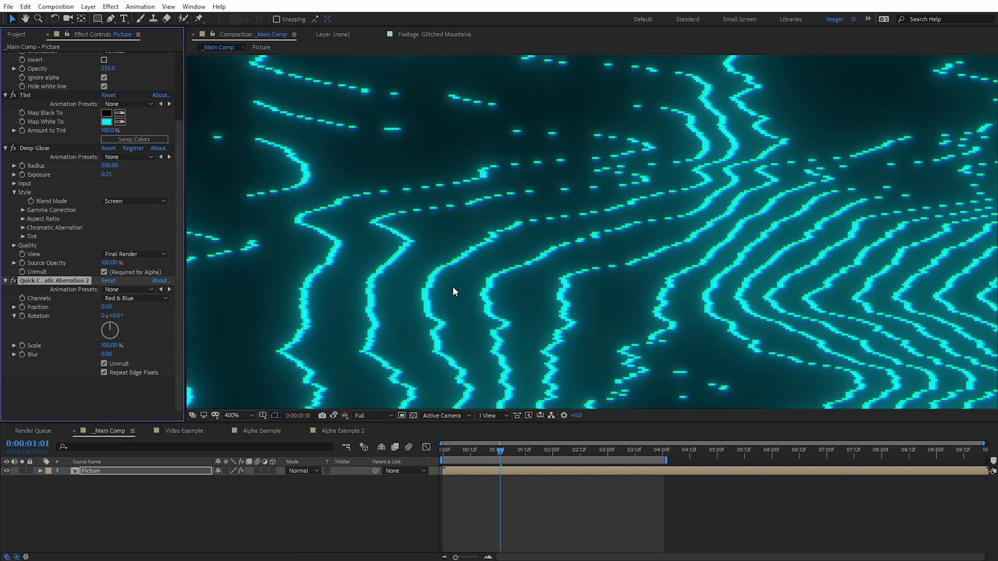
left_click_drag(452, 285, 208, 301)
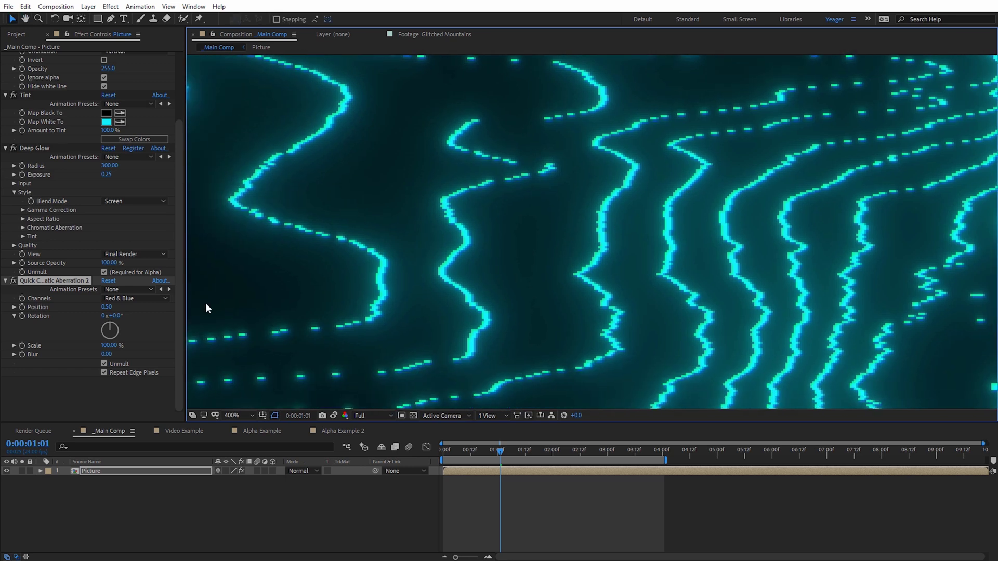
left_click(107, 307)
type("1")
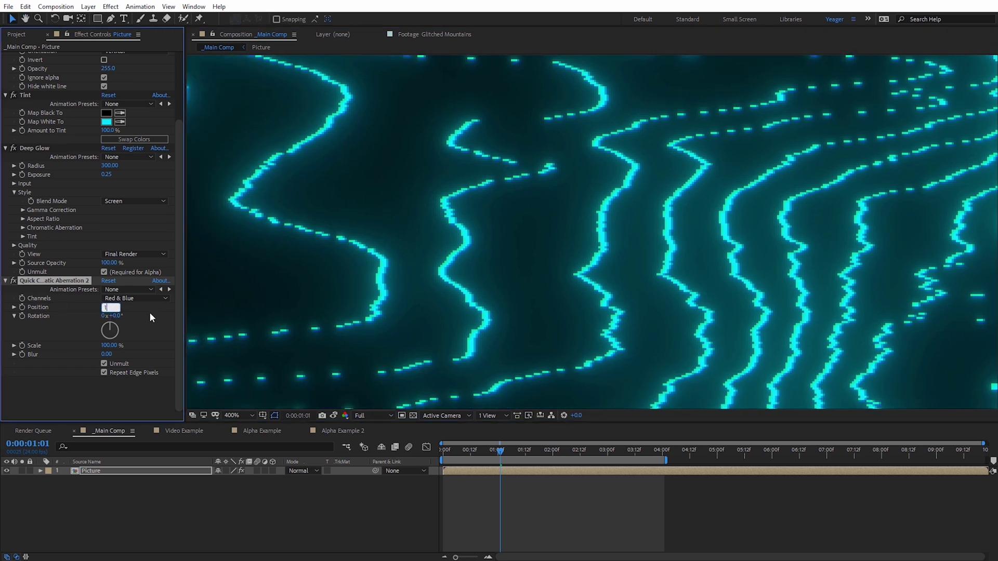
key("Return")
Compare the enlarged lines with Quick Chromatic Aberration 2 disabled and enabled
left_click(13, 281)
left_click(14, 281)
left_click(13, 280)
left_click(14, 281)
Raise the Position of Quick Chromatic Aberration 2 to 5 and examine the color separation on the portrait
scroll(553, 188, "down", 4)
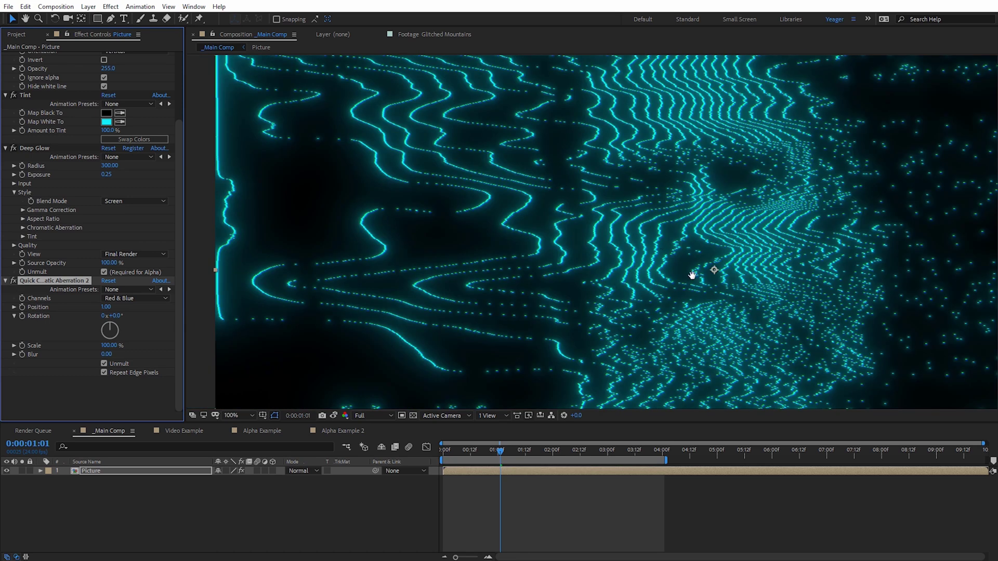
left_click_drag(693, 275, 636, 294)
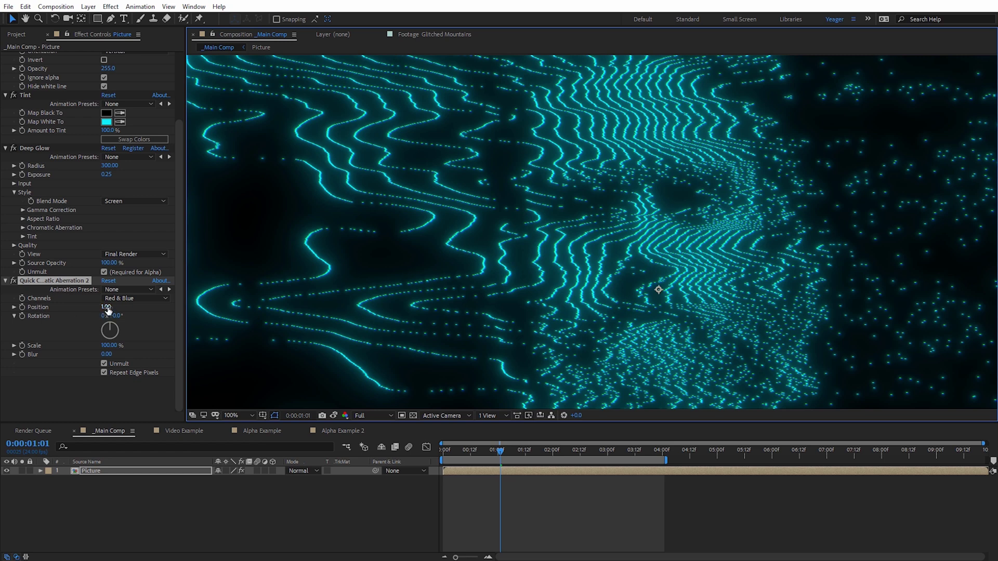
left_click_drag(106, 308, 107, 307)
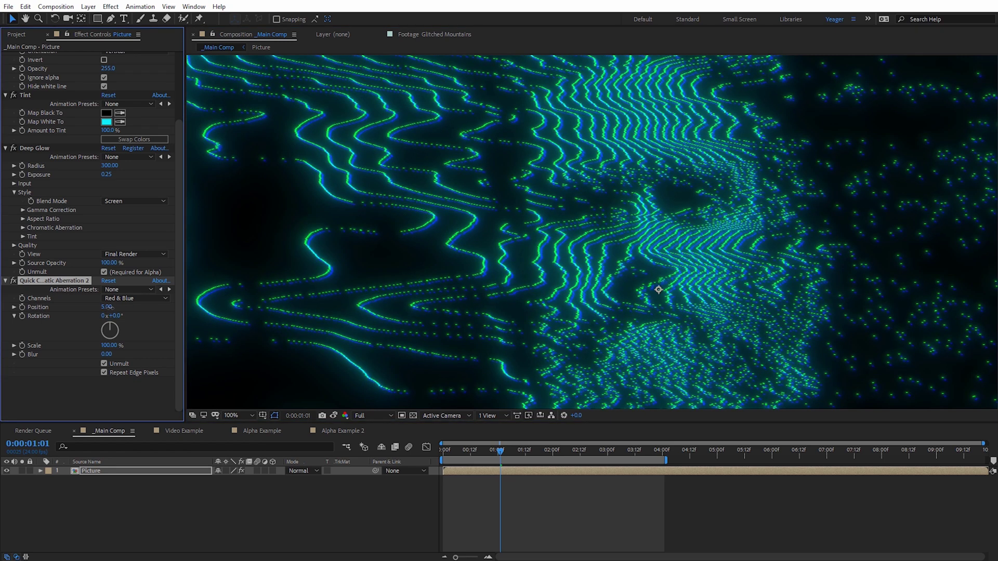
left_click_drag(263, 258, 453, 373)
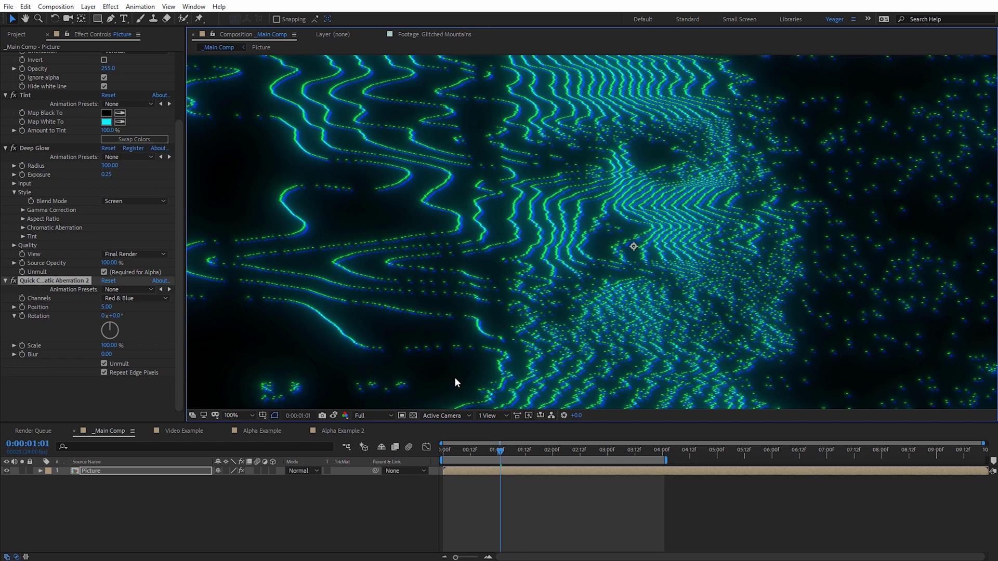
Try the Red & Green channels in Quick Chromatic Aberration 2 and restore Red & Blue
left_click(125, 298)
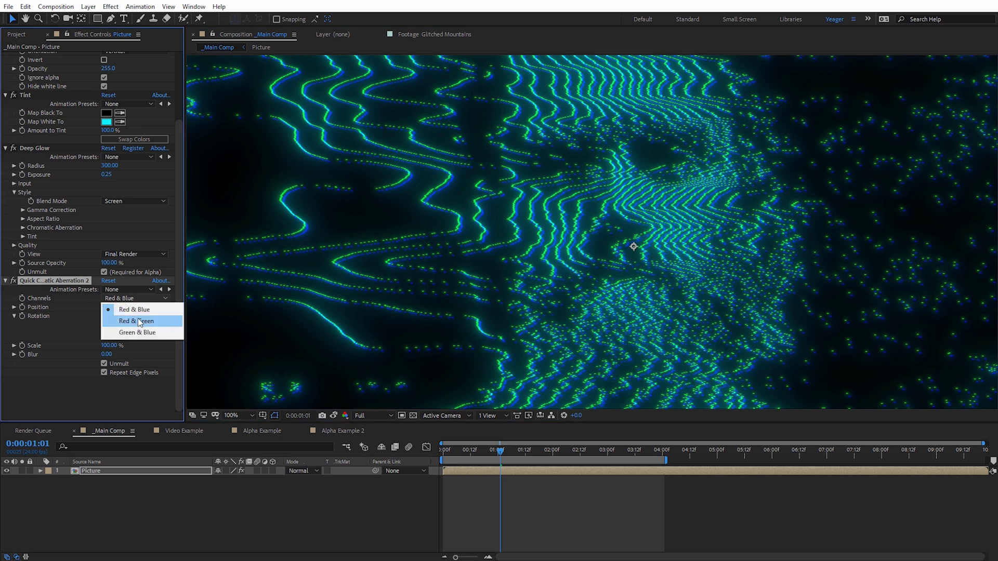
left_click(138, 321)
left_click(140, 298)
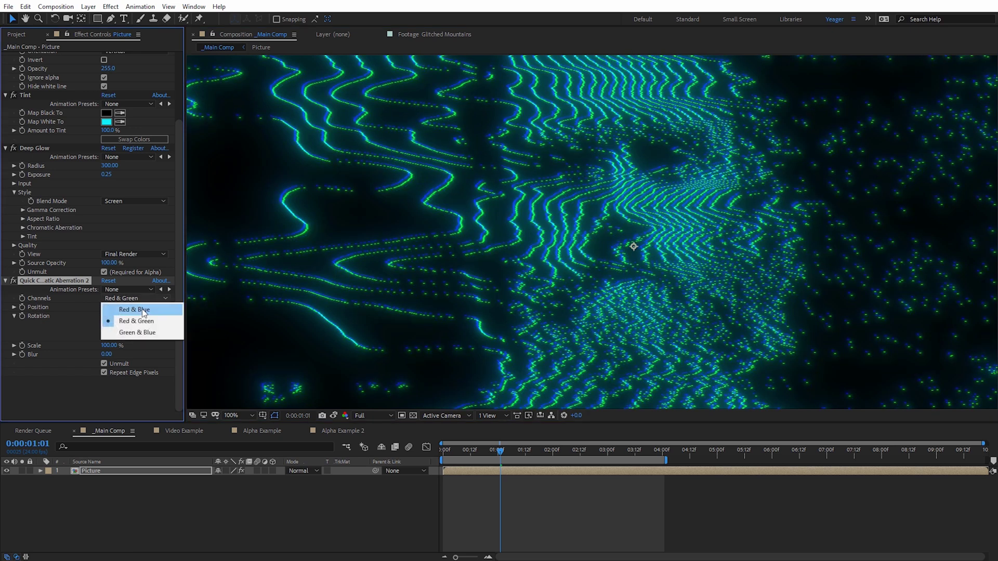
left_click(140, 310)
Try orange FF7800 as the Tint effect's Map White To color and cancel the change
left_click(105, 123)
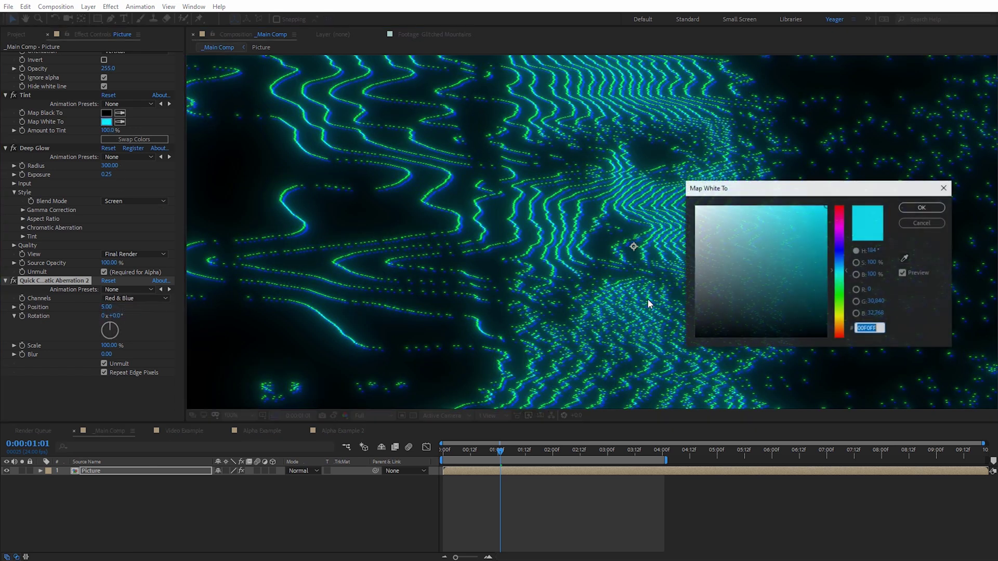
left_click_drag(845, 273, 843, 328)
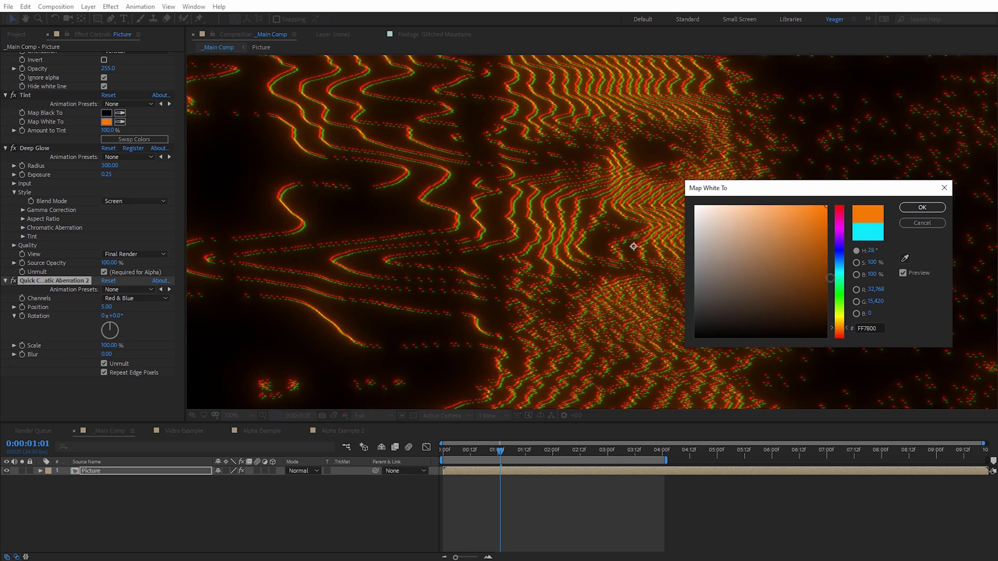
left_click(915, 225)
Set the Position of Quick Chromatic Aberration 2 to 0.5 and check the lines up close and in full frame
key("comma")
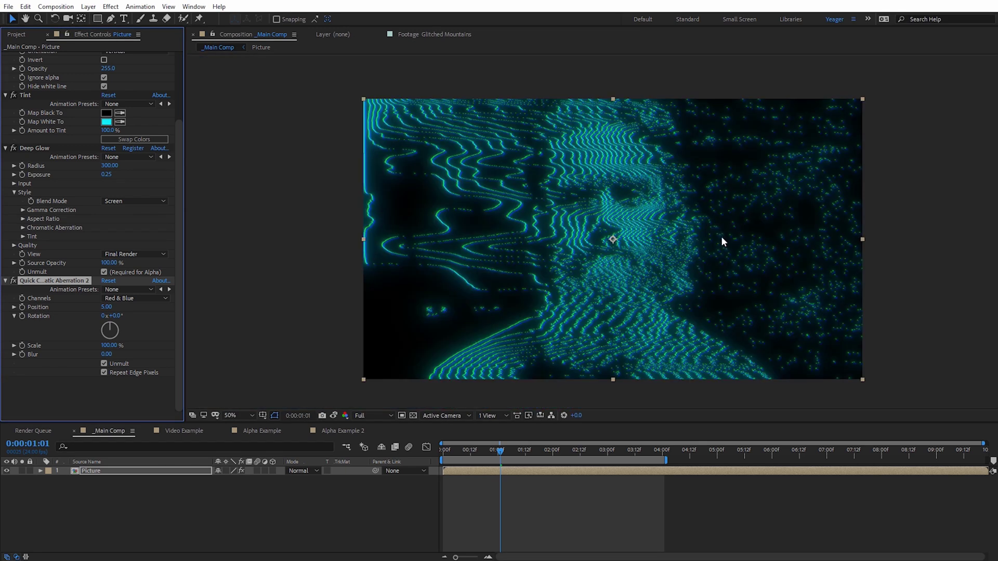
left_click(107, 307)
type(".5")
key("Return")
key("period")
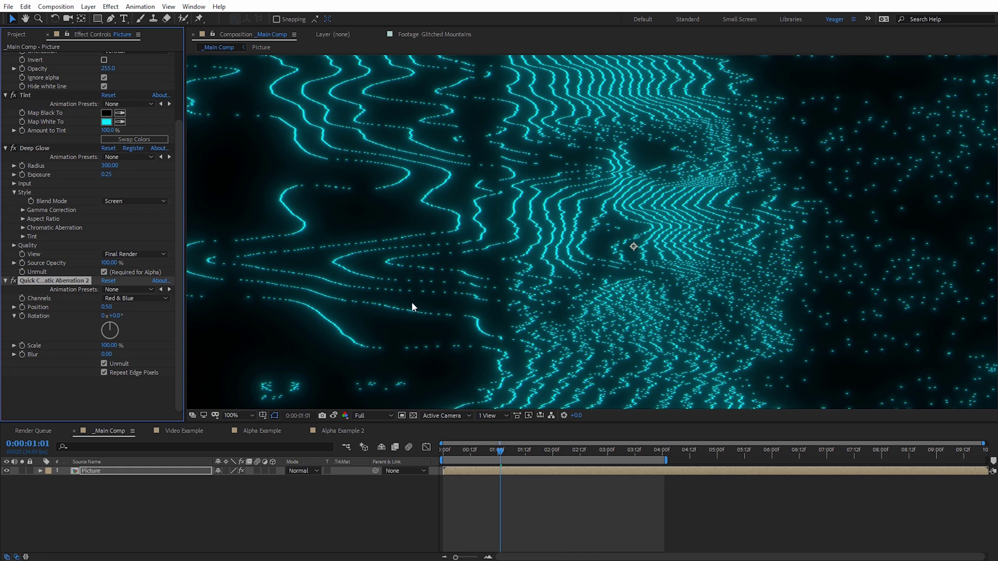
key("comma")
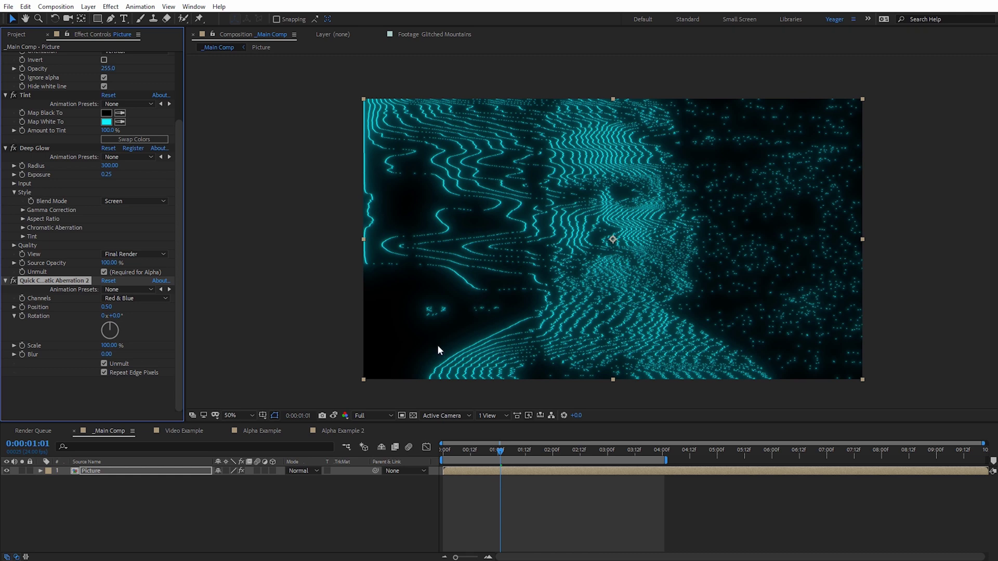
Add a new adjustment layer above the Picture layer in _Main Comp
right_click(286, 285)
mouse_move(333, 291)
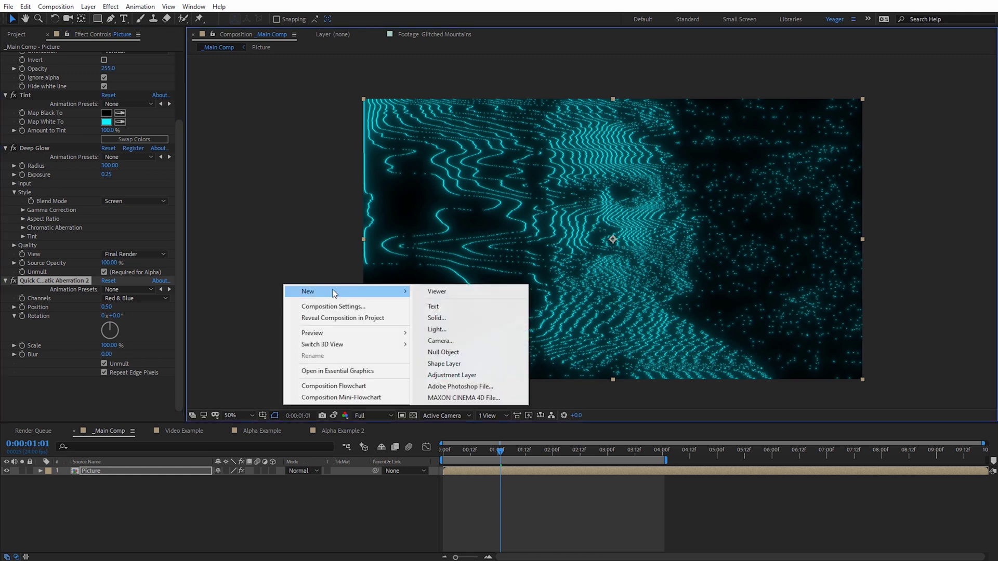
left_click(467, 375)
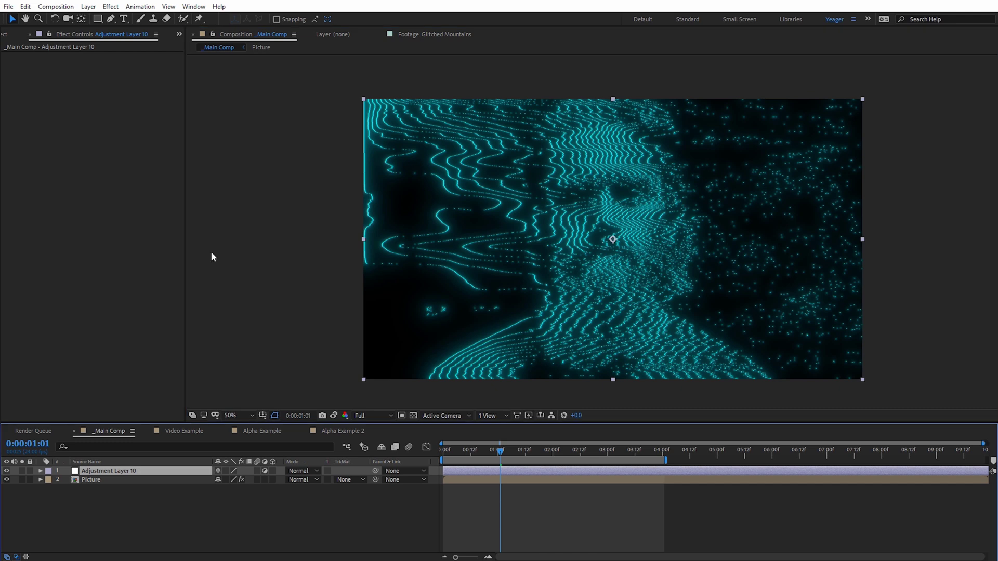
Apply Camera Lens Blur to the adjustment layer with Repeat Edge Pixels enabled and a Blur Radius of 40
left_click(110, 7)
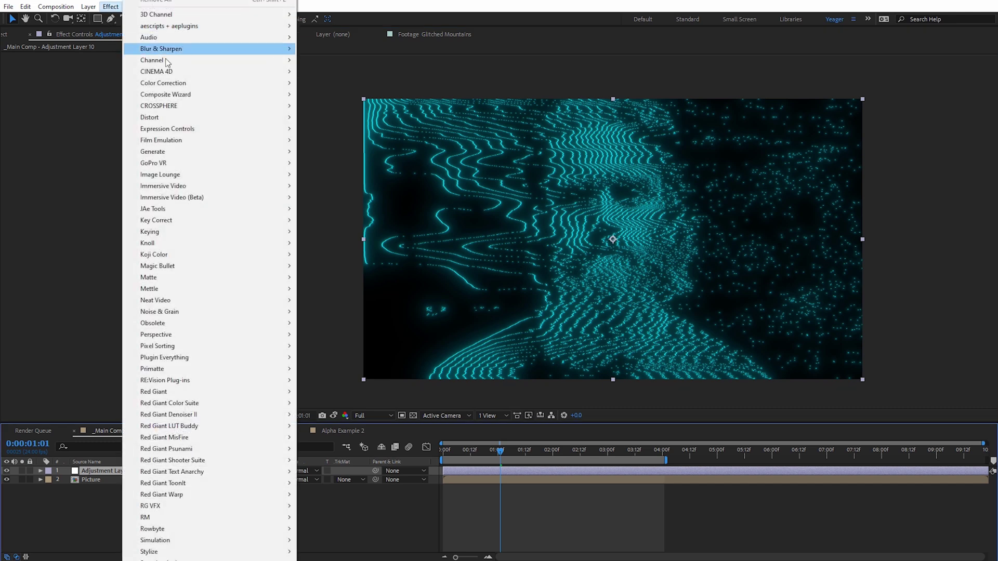
mouse_move(225, 50)
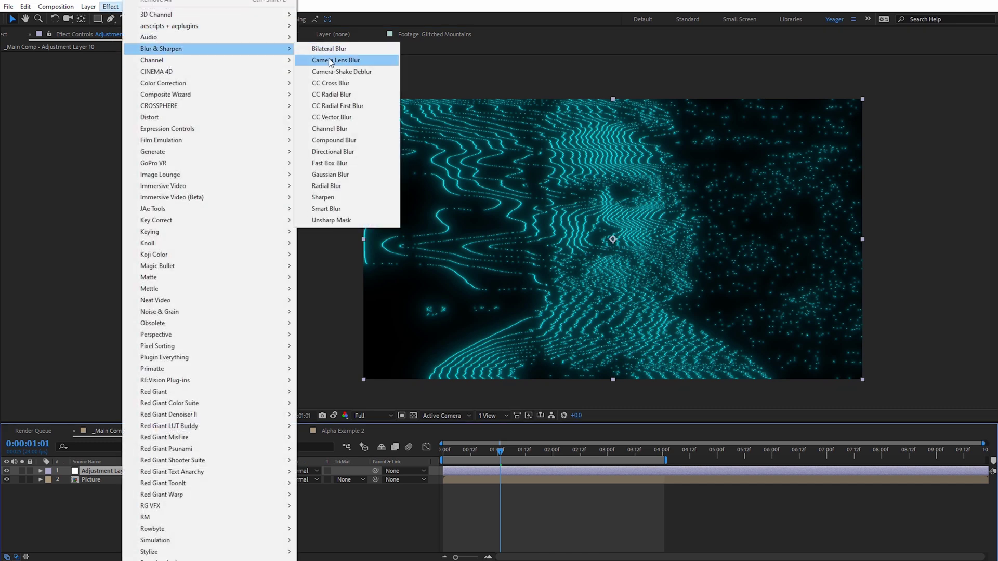
left_click(345, 60)
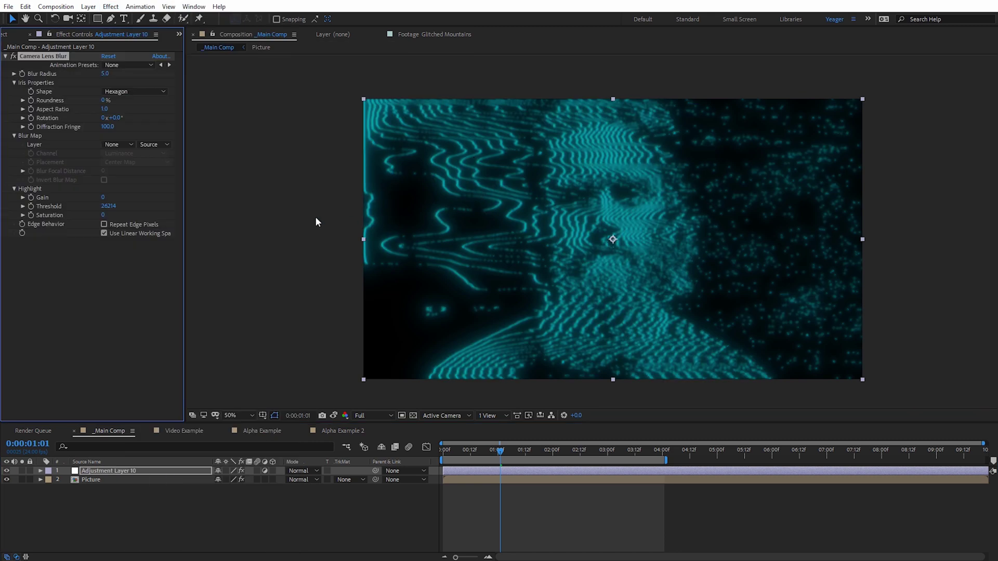
left_click(104, 224)
left_click(104, 73)
type("40")
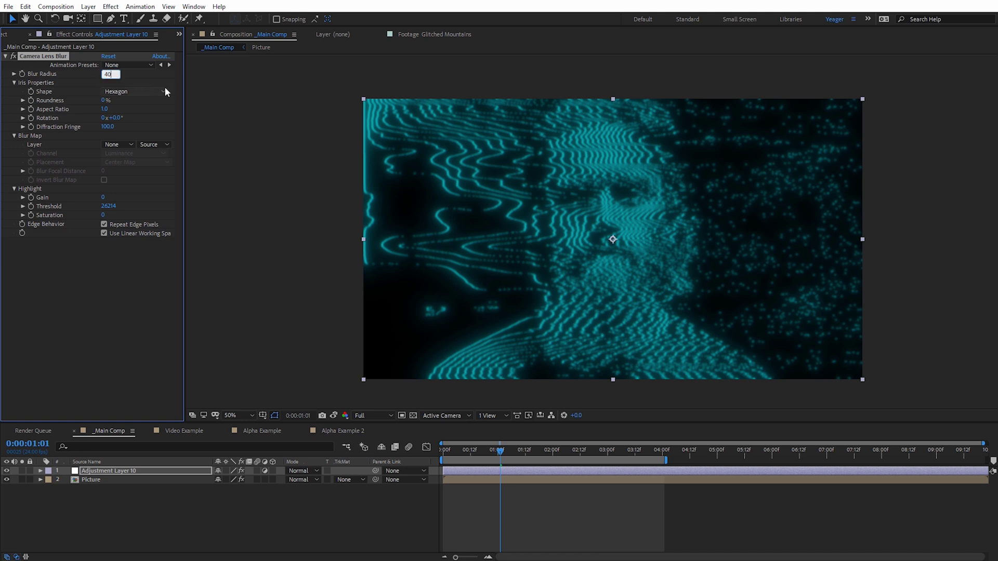
key("Return")
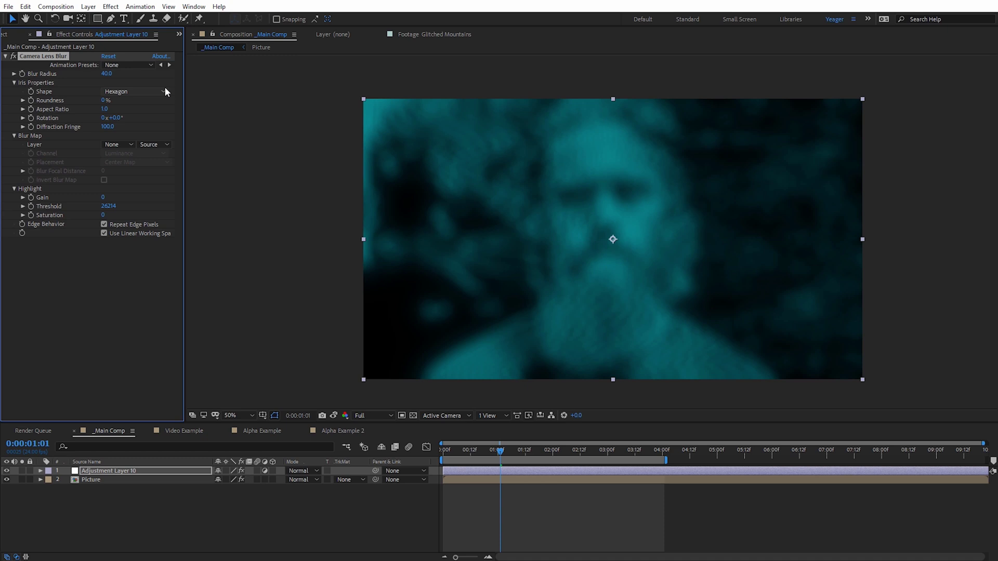
key("period")
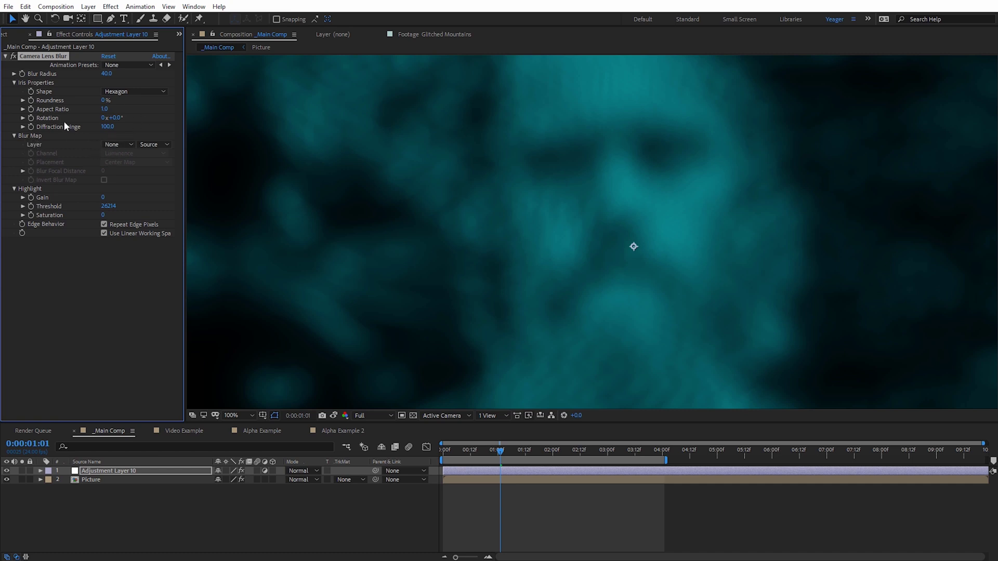
Add Gradient Ramp Image.png above the adjustment layer in _Main Comp and hide it
left_click(11, 35)
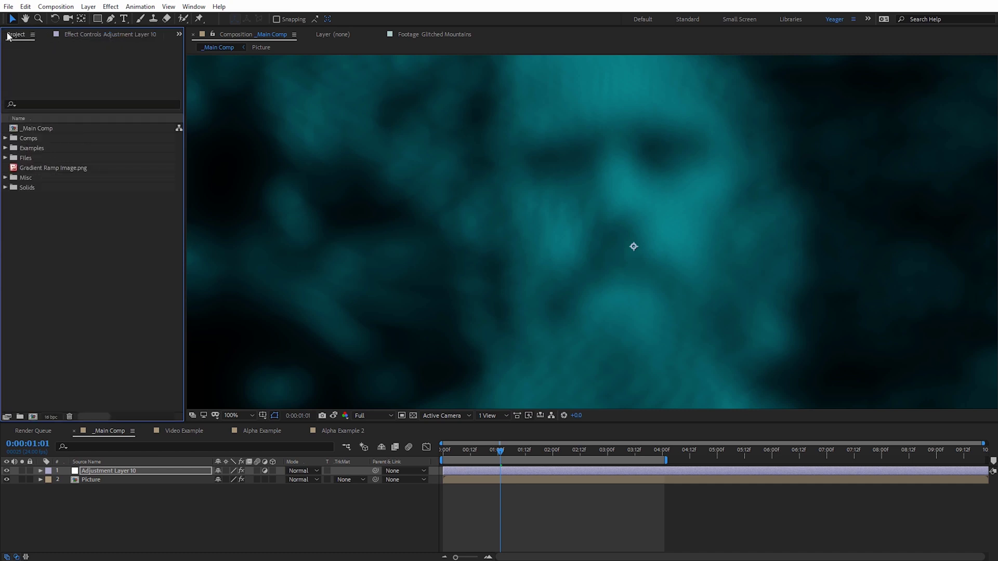
left_click(35, 171)
left_click_drag(35, 171, 119, 471)
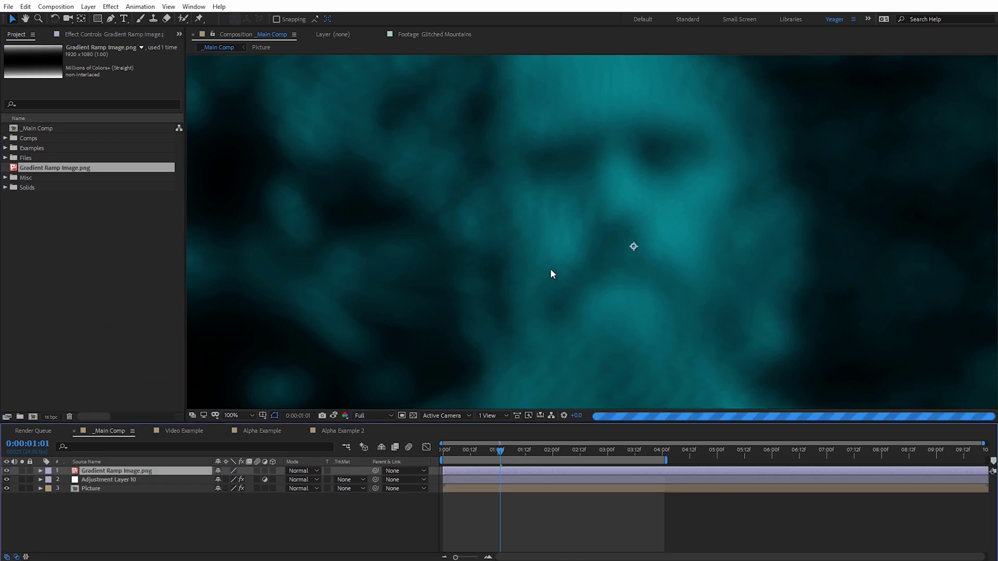
key("comma")
key("comma")
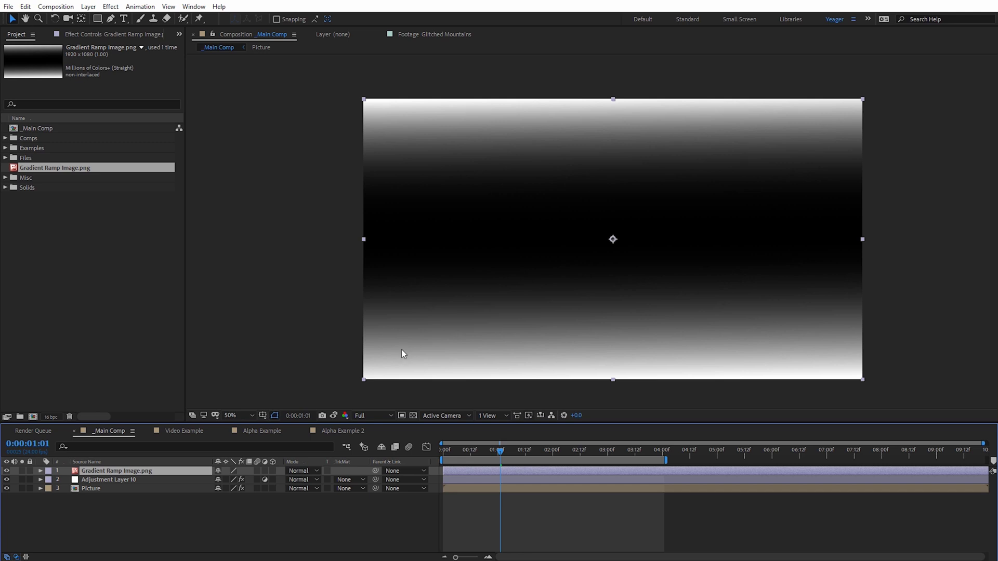
left_click(7, 470)
Set the Blur Map layer of the adjustment layer's Camera Lens Blur to Gradient Ramp Image.png
left_click(104, 480)
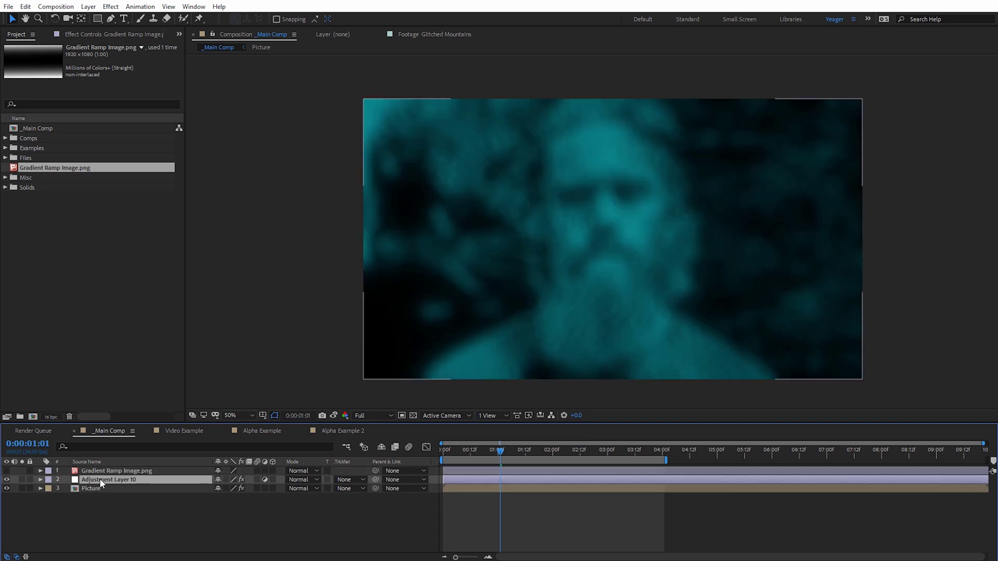
left_click(95, 31)
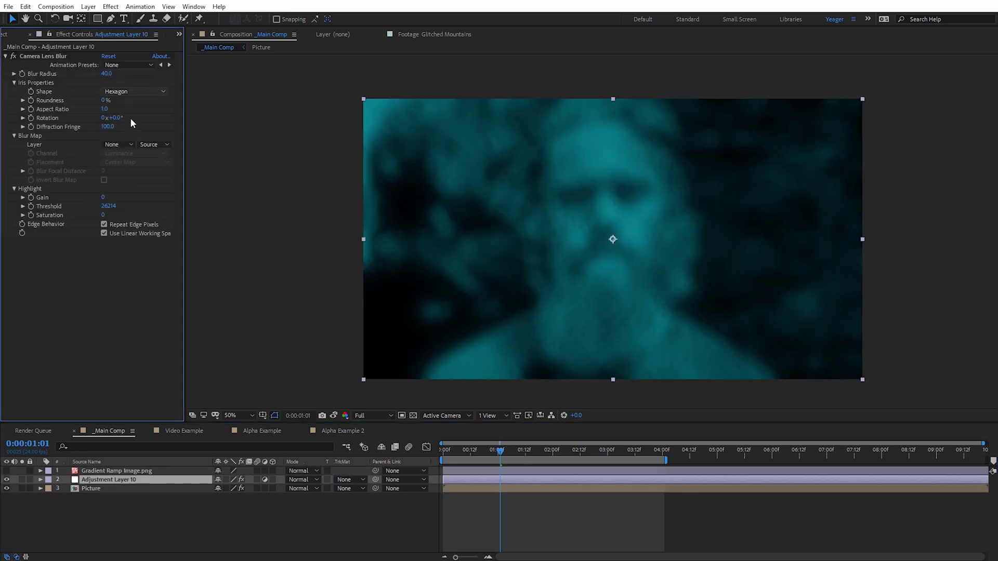
left_click(114, 144)
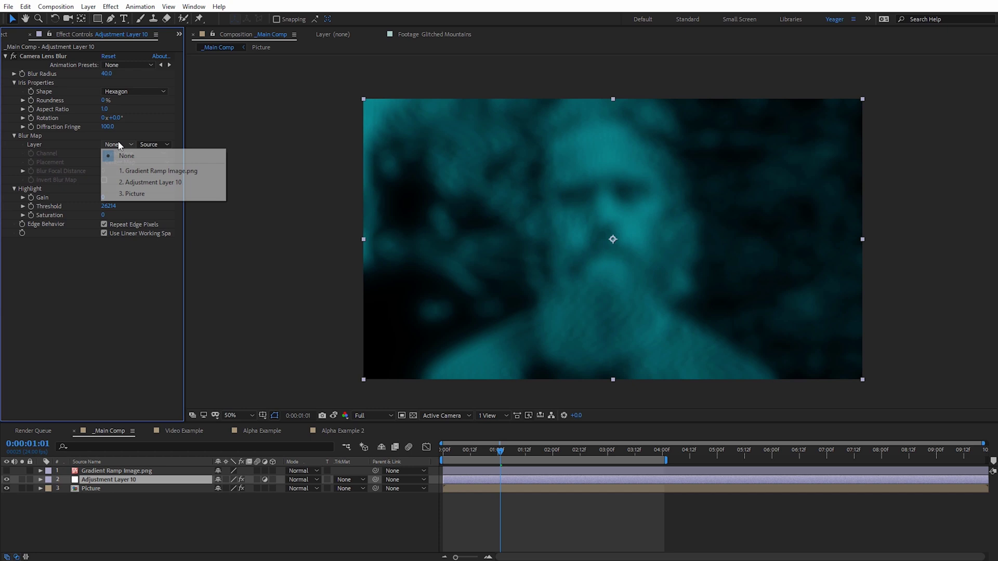
left_click(146, 171)
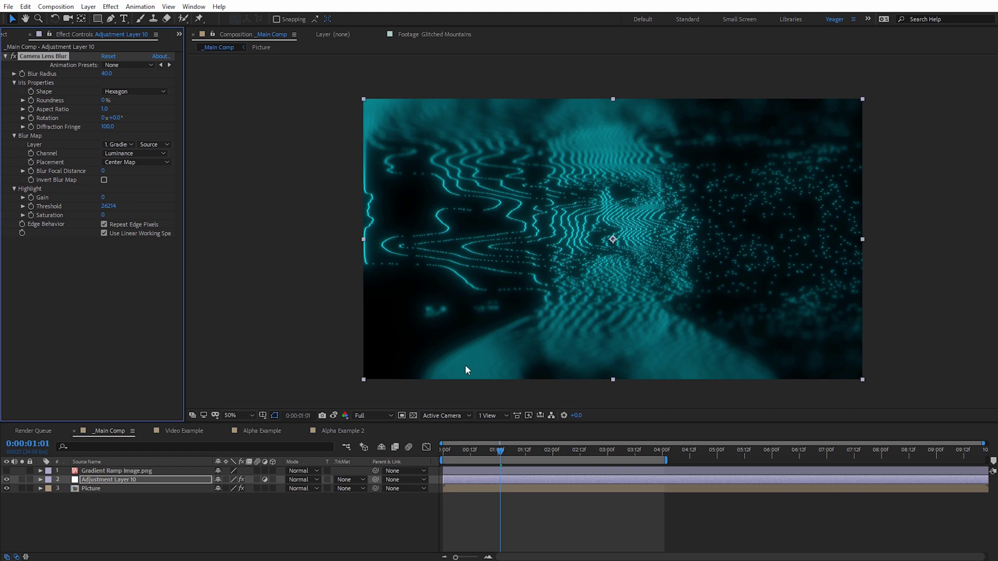
key("period")
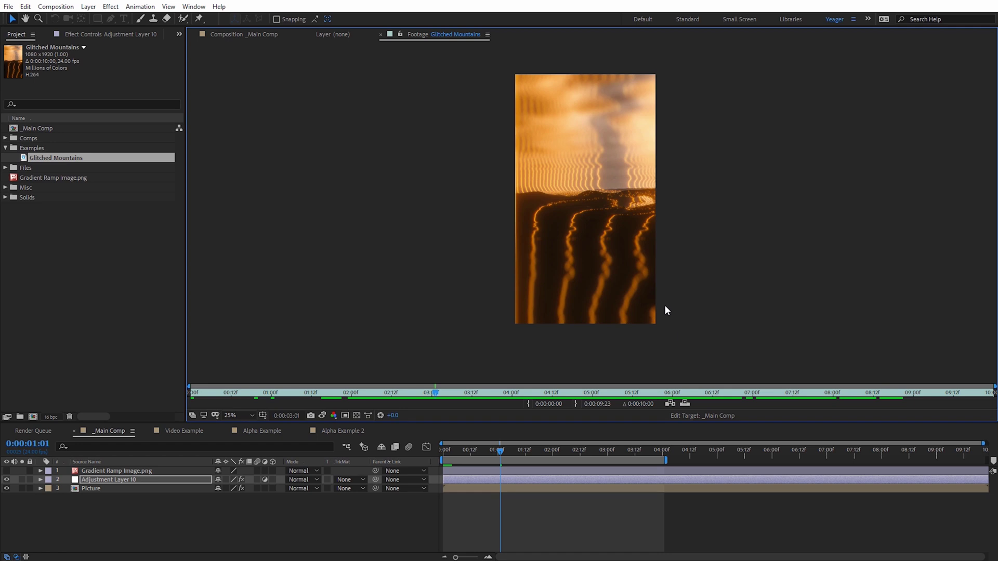
Examine the blurred edges and moving lines in the Glitched Mountains footage up close, scrubbing and playing part of it
key("period")
left_click_drag(579, 208, 574, 187)
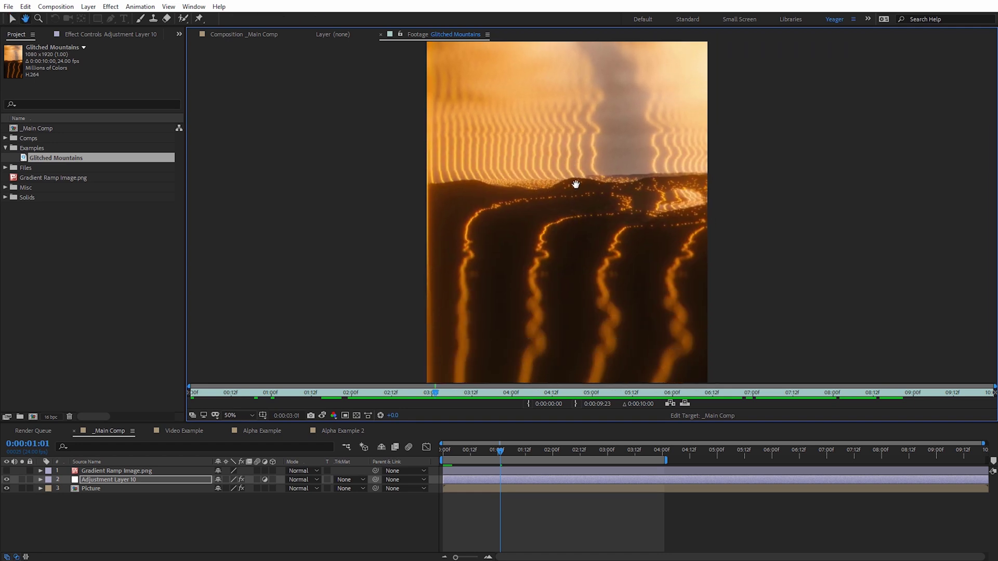
key("v")
key("comma")
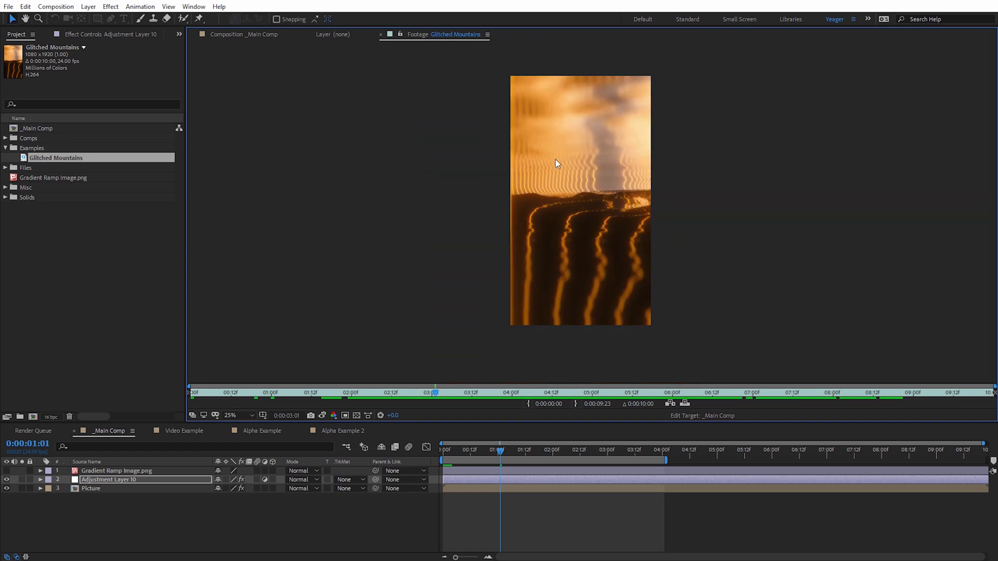
key("period")
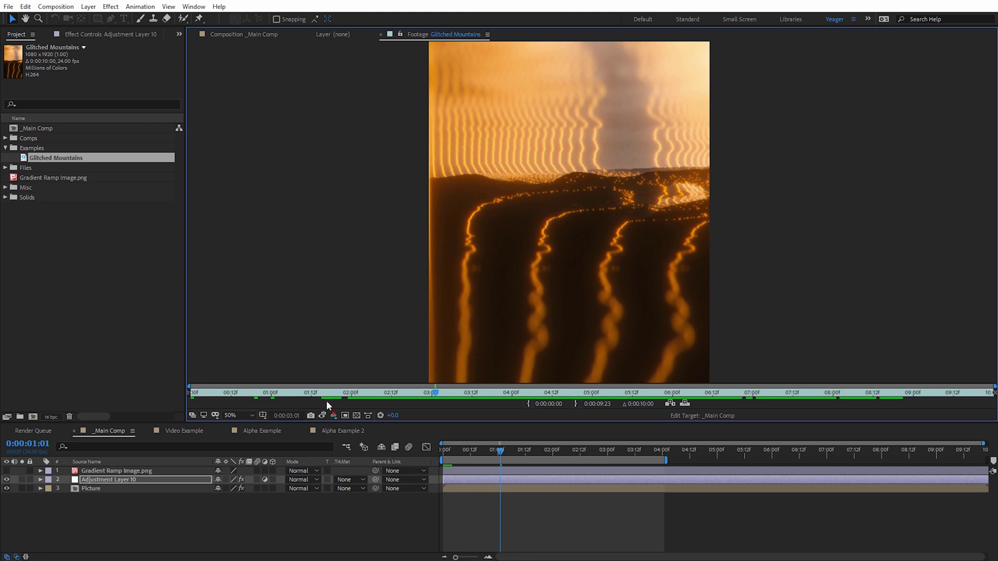
left_click(371, 394)
left_click_drag(371, 393, 422, 393)
key("space")
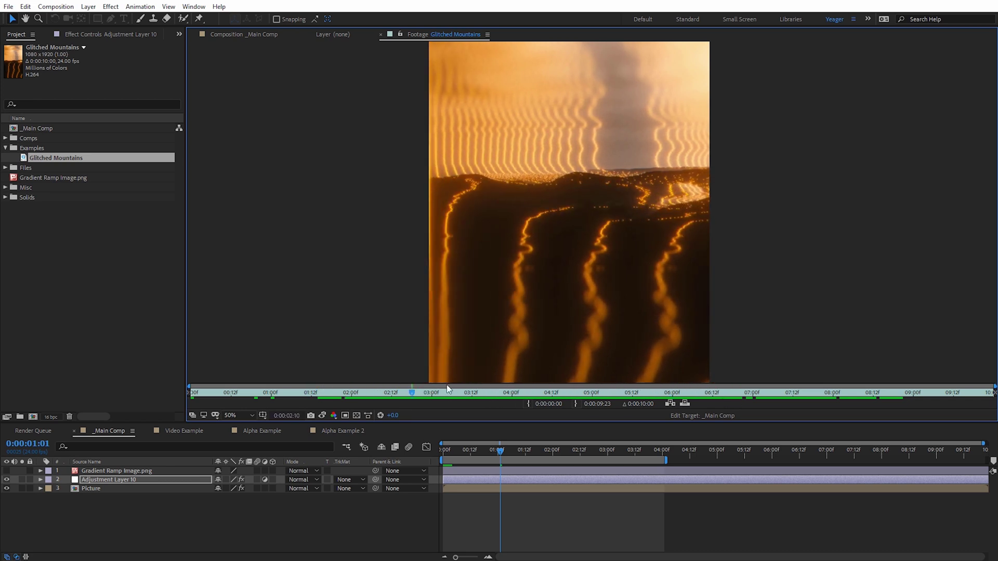
key("space")
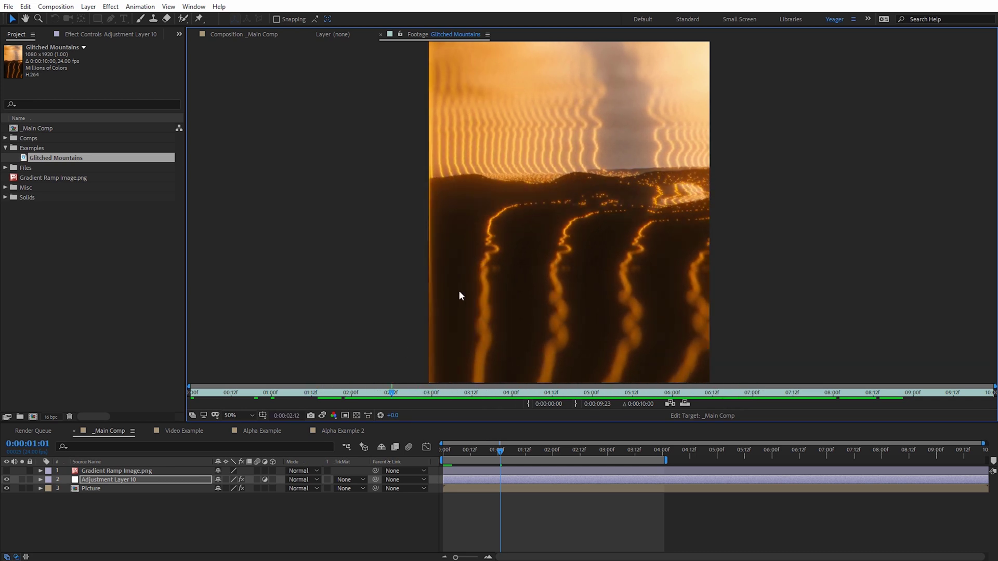
key("comma")
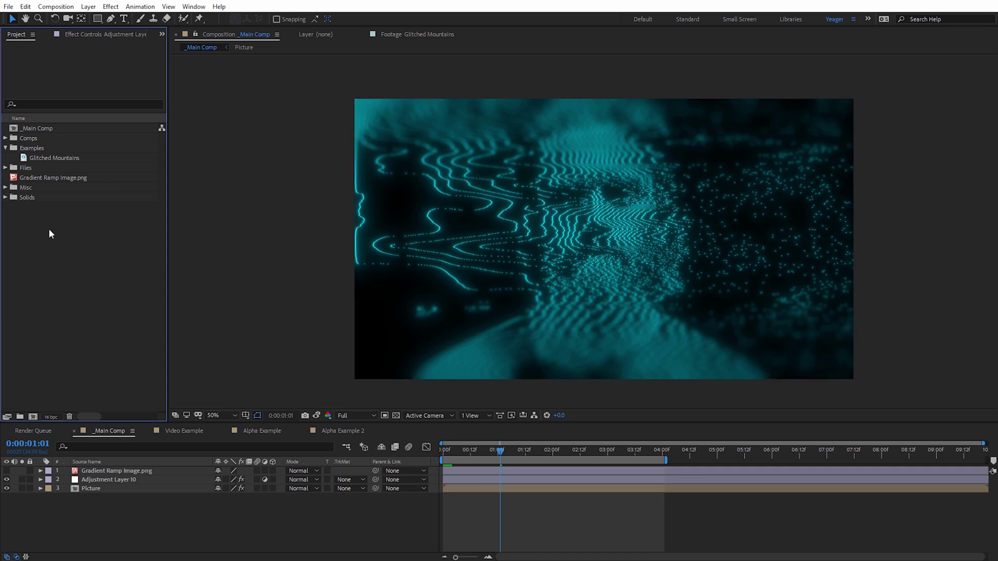
Add the 16mm Course.mp4 grain clip from the Misc folder as the uppermost layer of _Main Comp
left_click(5, 188)
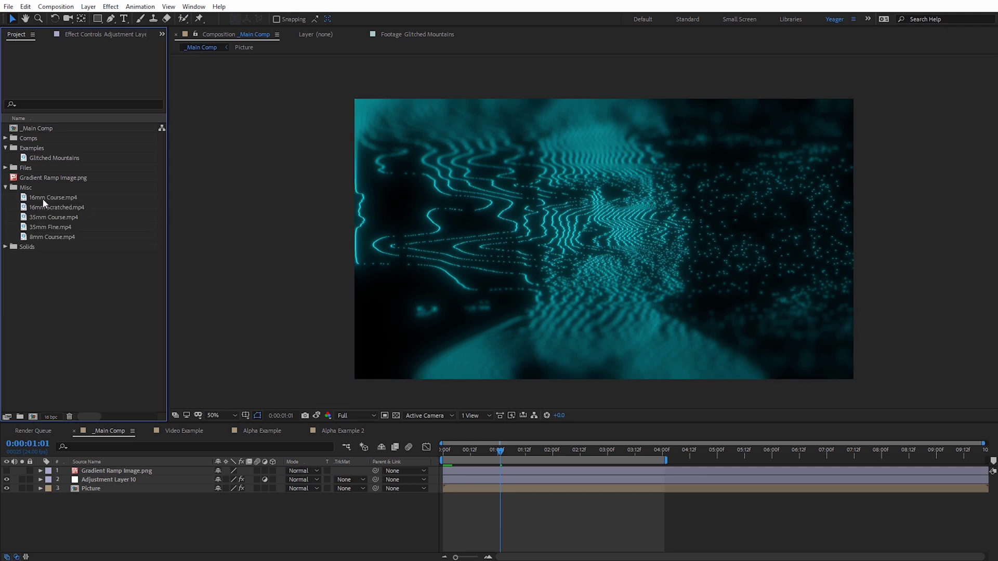
left_click(39, 198)
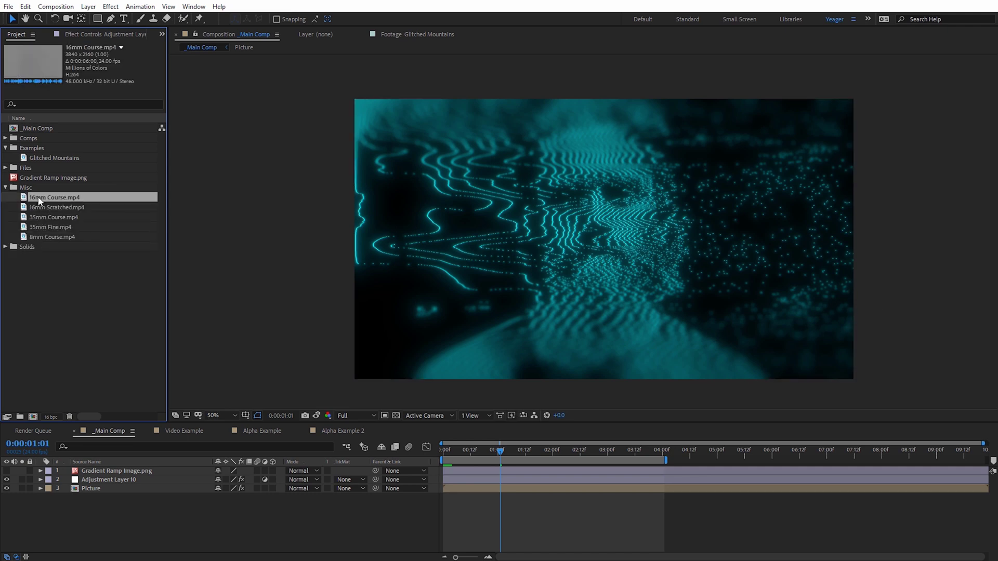
left_click_drag(44, 198, 106, 468)
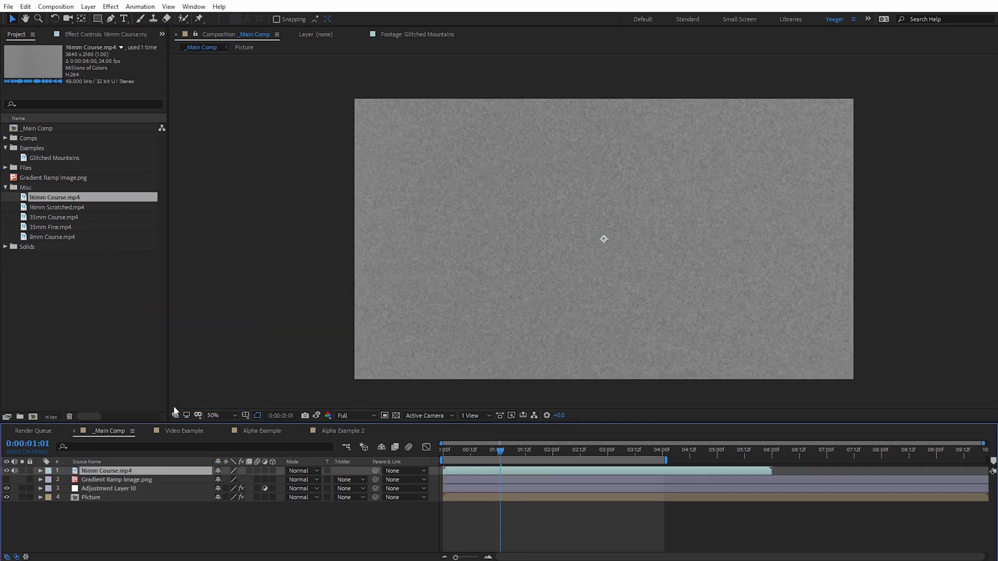
Fit the 16mm Course.mp4 layer to the composition frame and set its blending mode to Overlay
key("comma")
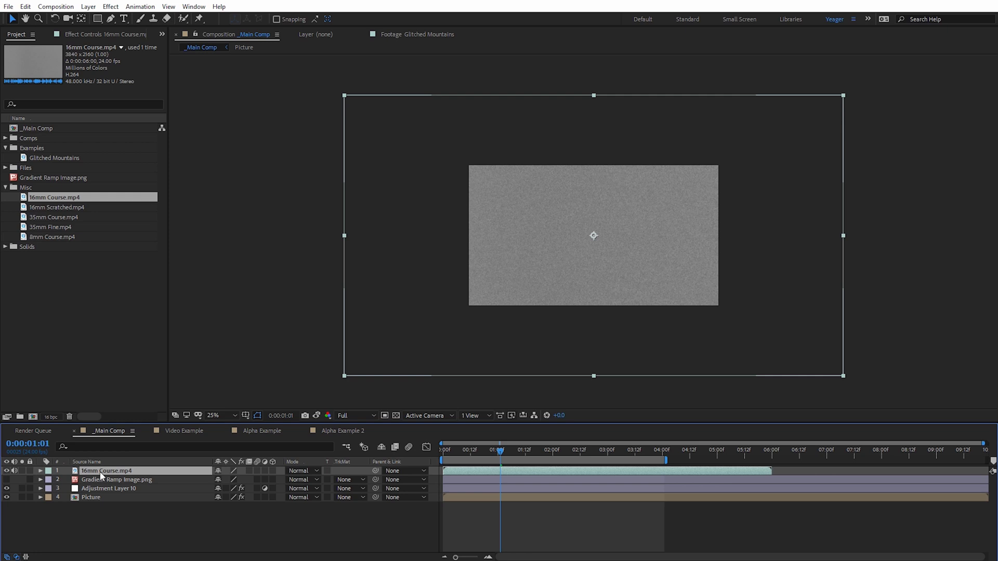
key("ctrl+alt+f")
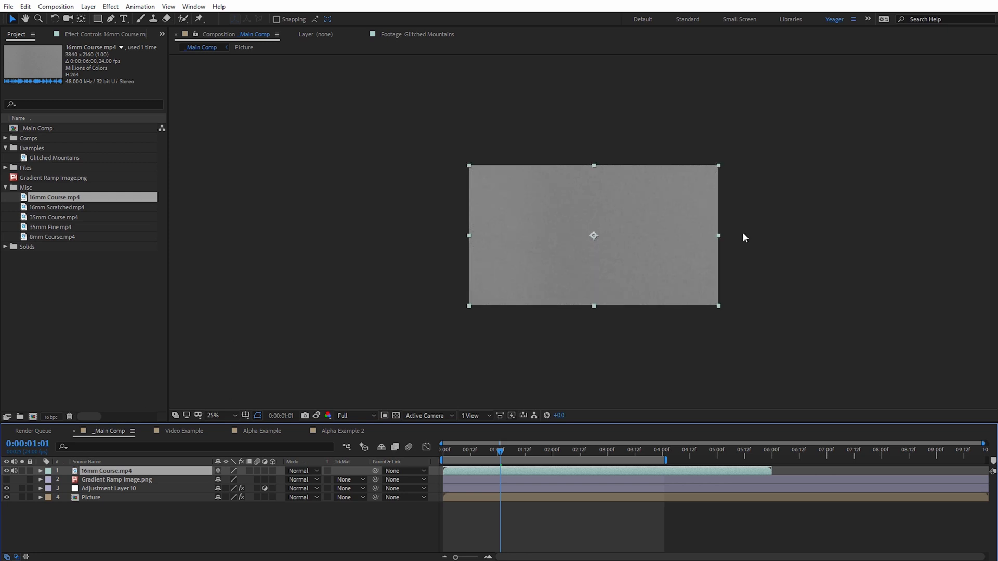
key("period")
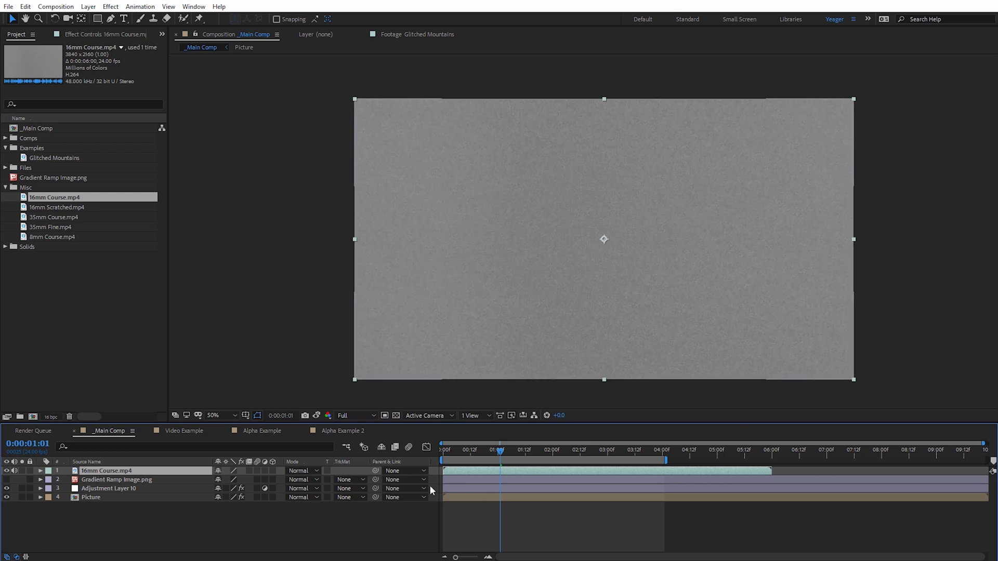
left_click(305, 471)
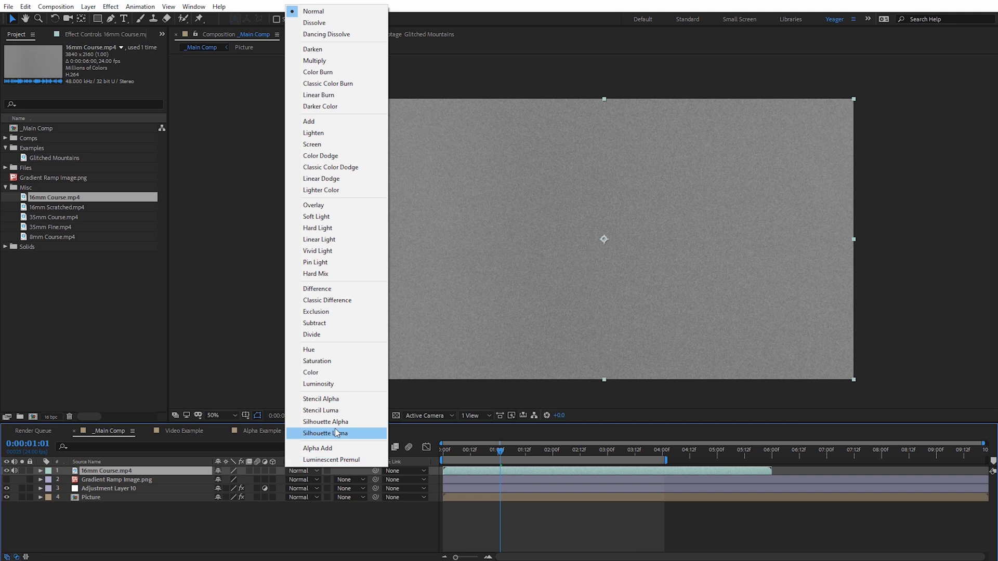
left_click(347, 205)
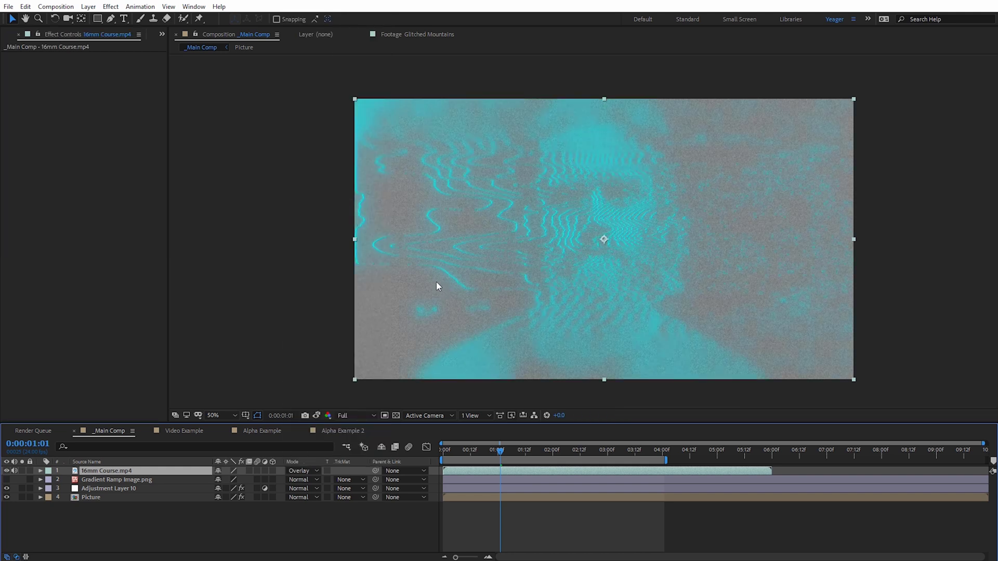
Disable Unmult in Quick Chromatic Aberration 2 on the Picture layer
left_click(91, 498)
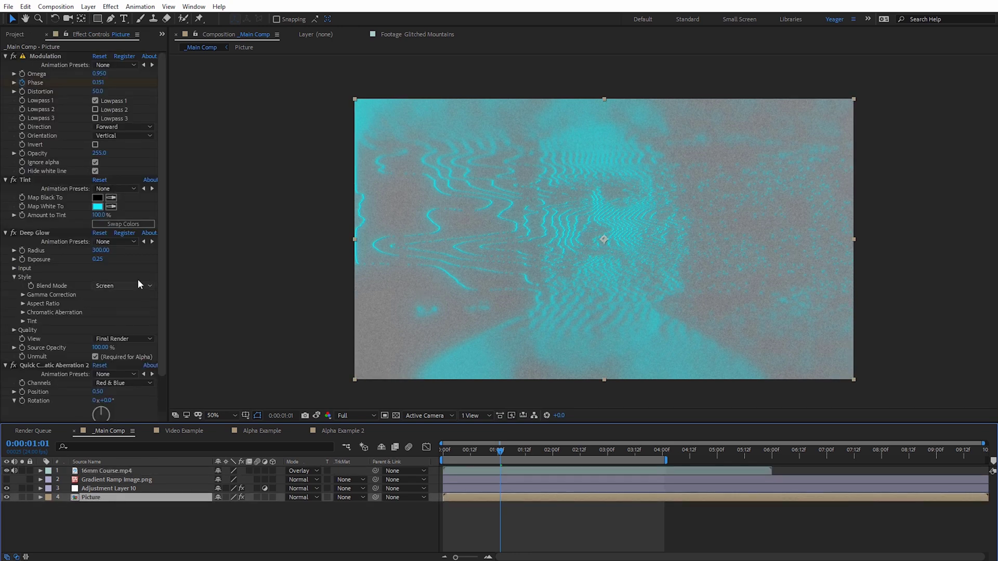
scroll(163, 260, "down", 2)
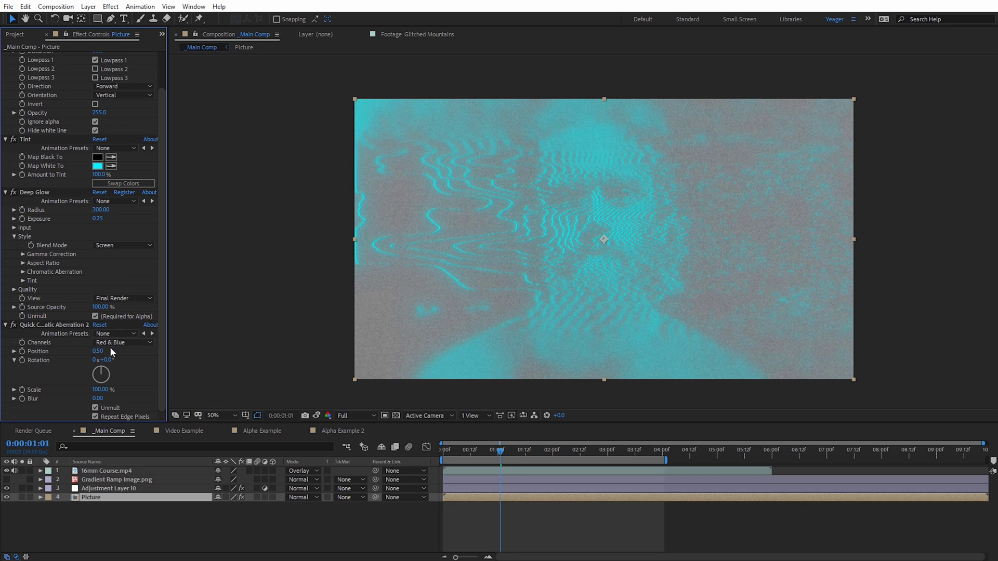
left_click(95, 408)
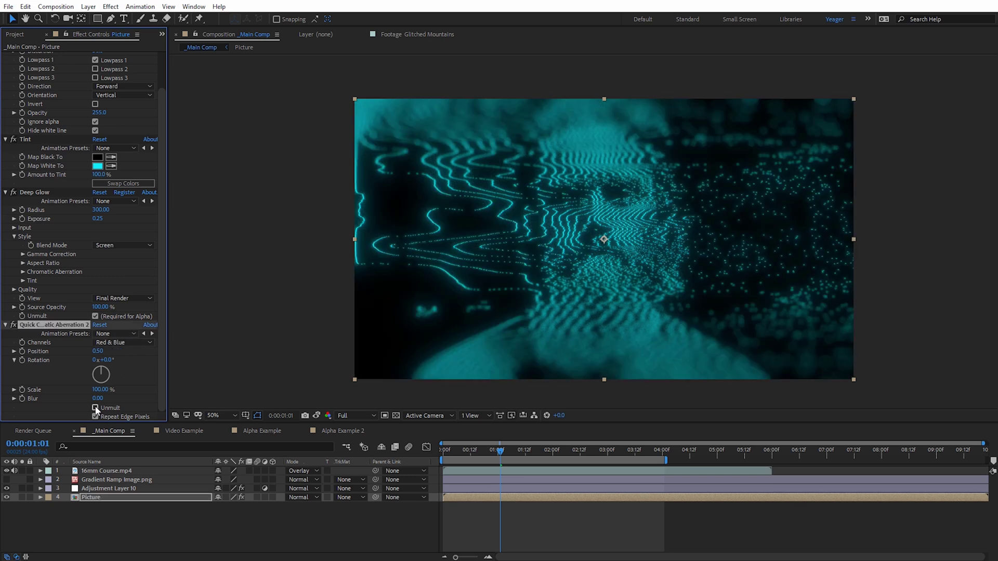
Inspect the grain up close at 0:00:01:03 and hide the 16mm Course.mp4 layer for comparison
key("slash")
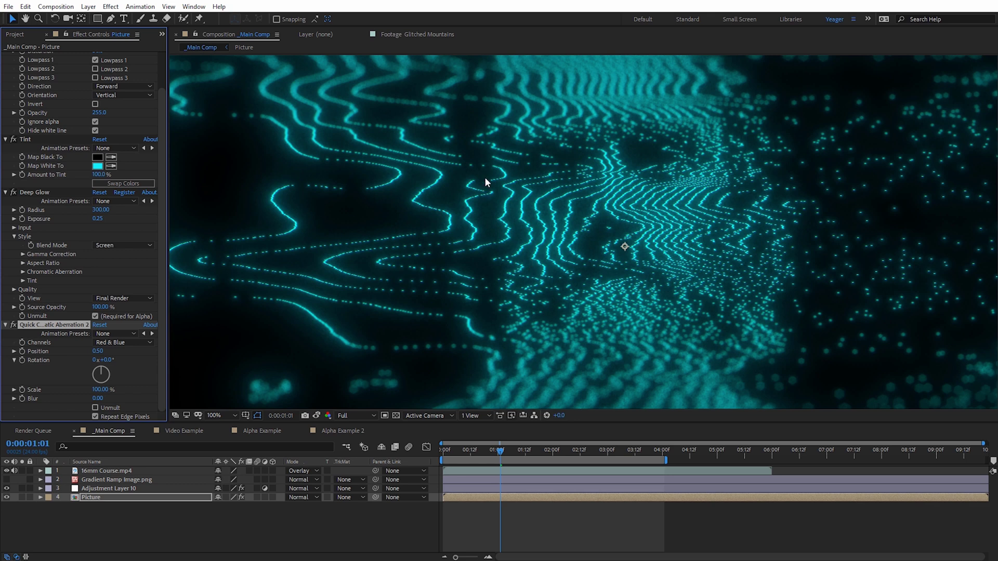
scroll(509, 188, "up", 1)
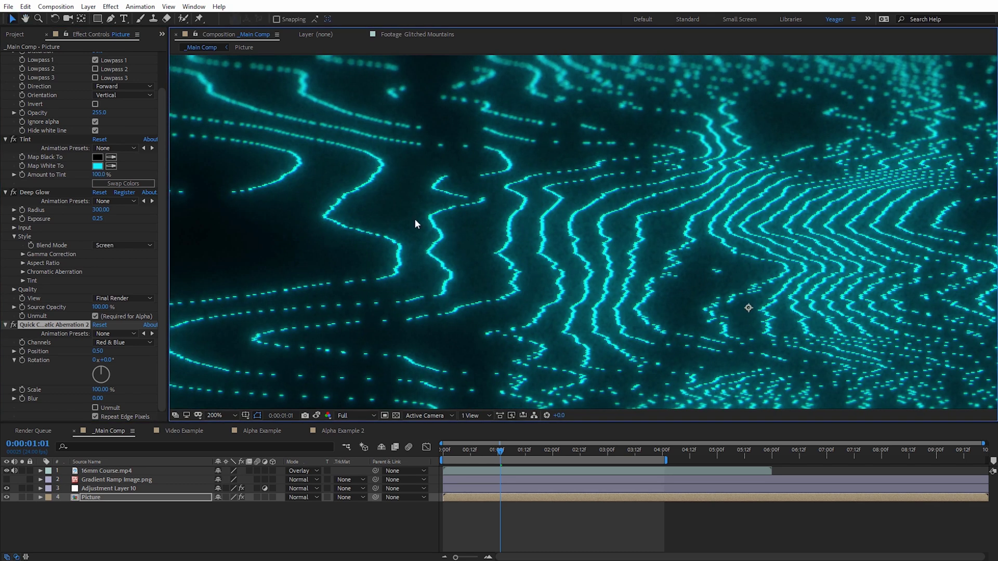
left_click_drag(502, 456, 506, 451)
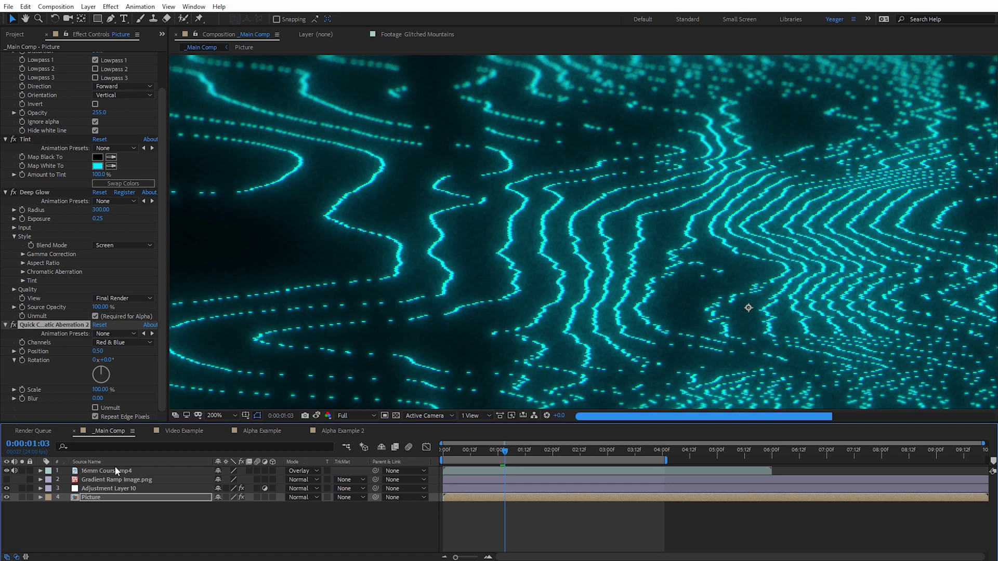
left_click(7, 471)
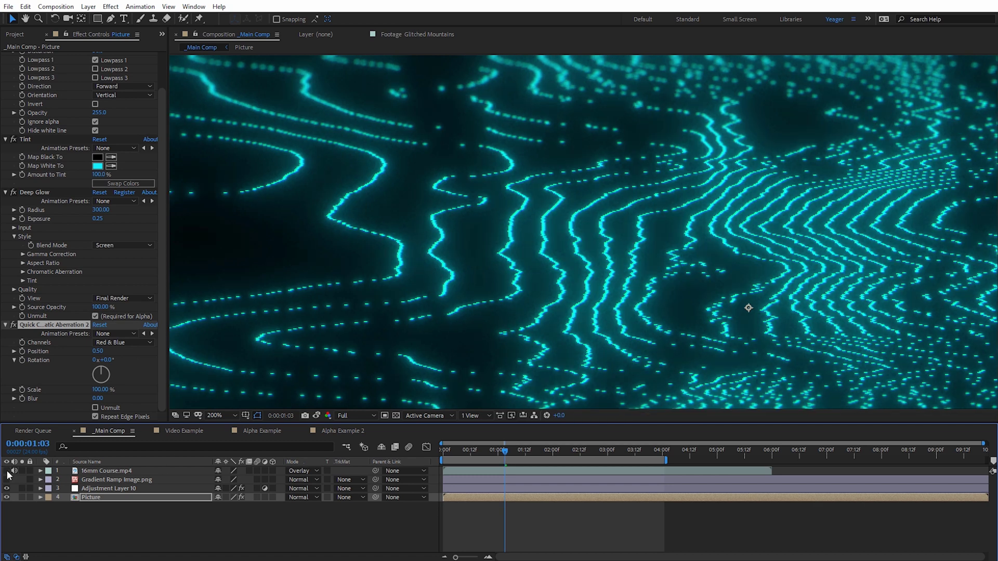
Compare the _Main Comp image with and without the 16mm Course.mp4 grain layer, leaving that layer hidden
left_click(7, 471)
left_click(7, 471)
key("comma")
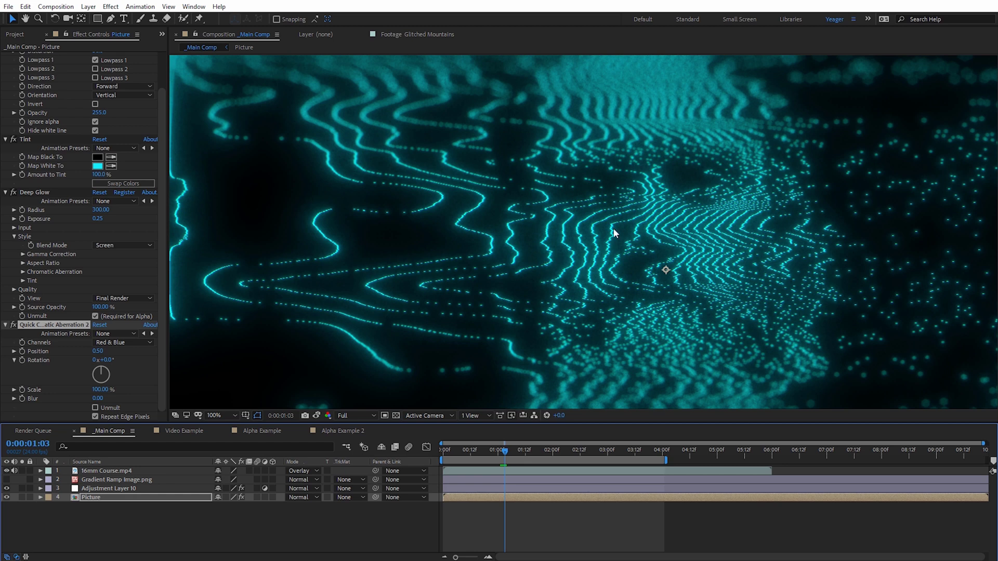
key("h")
left_click_drag(604, 226, 466, 173)
key("v")
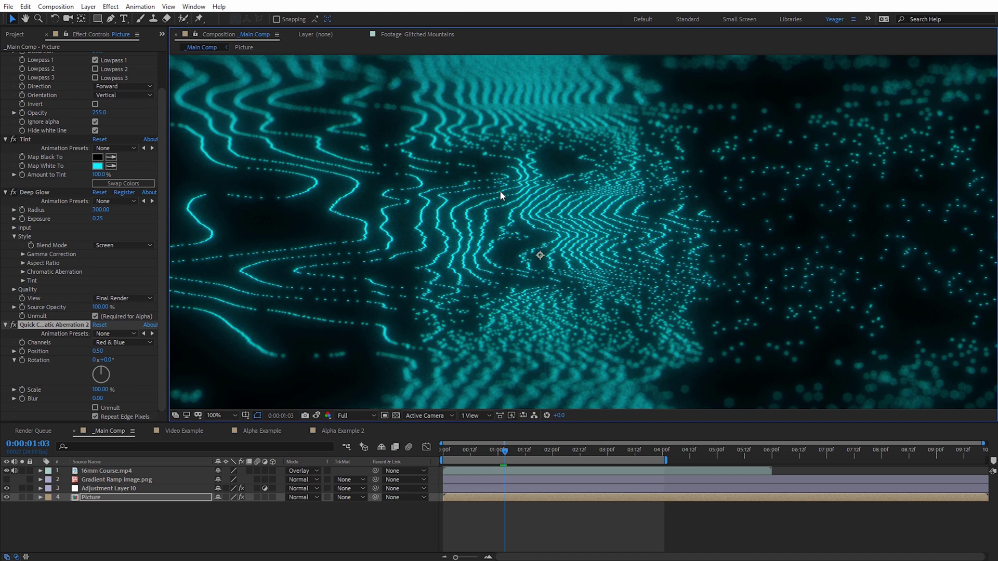
Open the Alpha Example 2 composition, hide Adjustment Layer 5 and select the After Effects icon layer beneath it
left_click(359, 429)
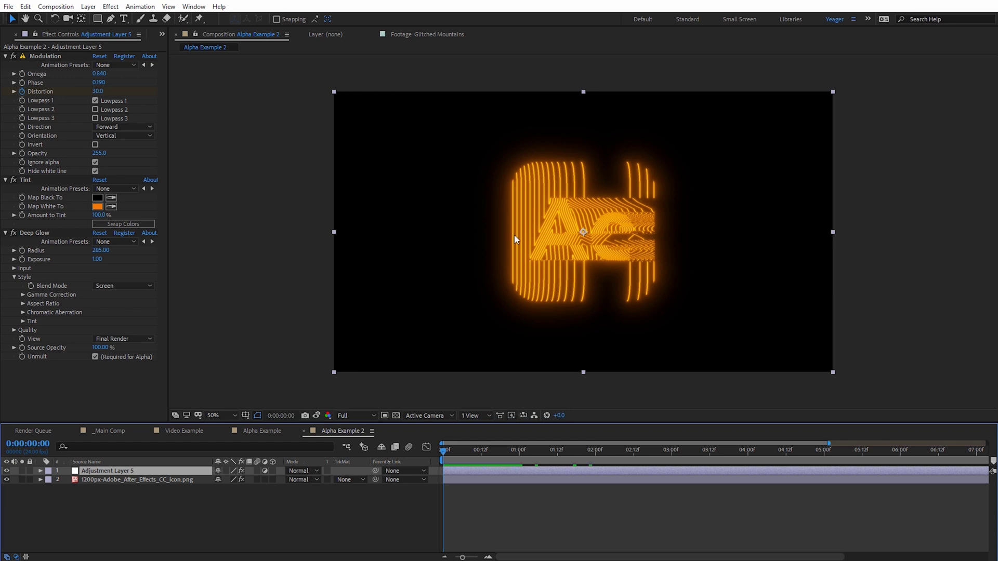
key("slash")
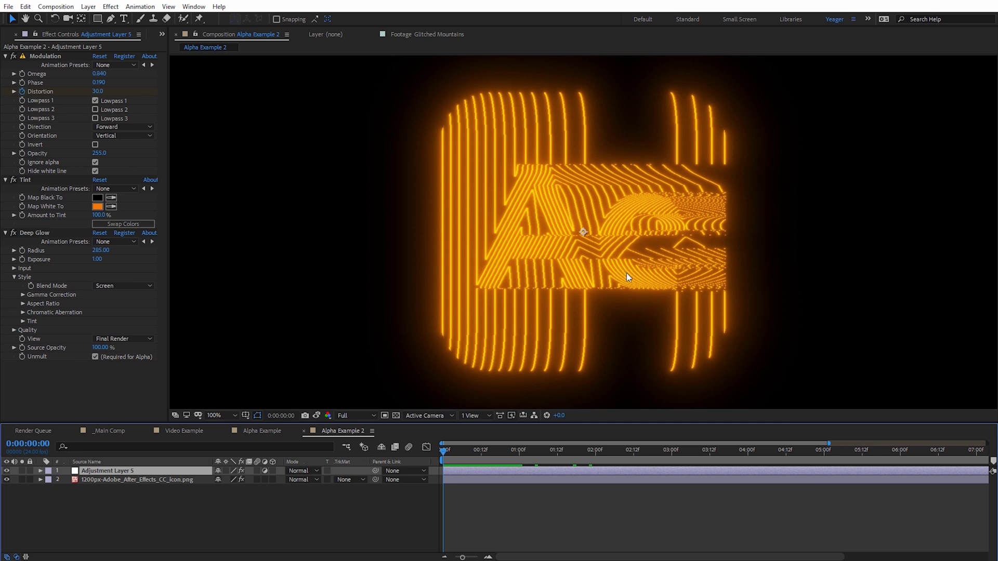
left_click(7, 471)
left_click(89, 480)
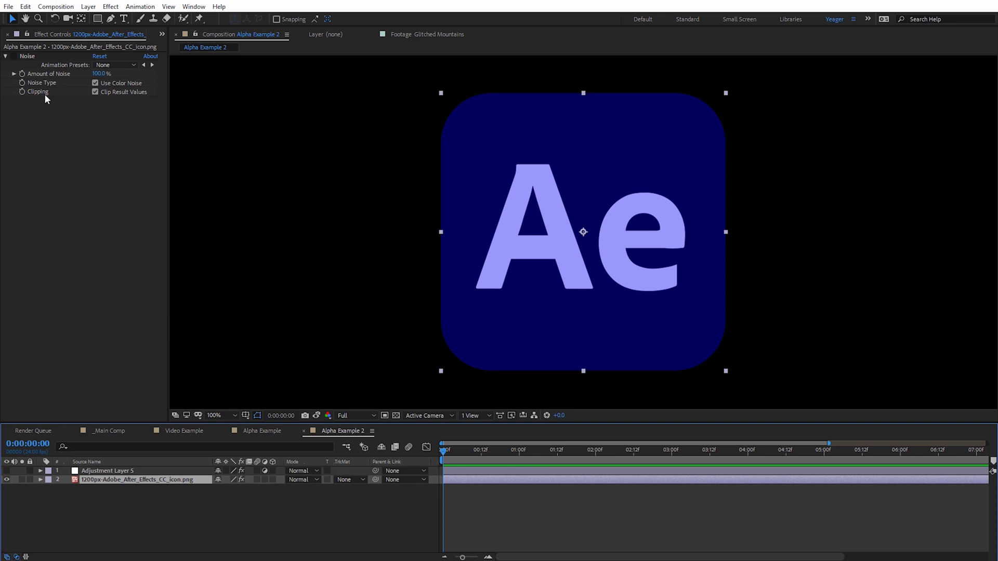
Enable the existing Noise effect on the 1200px-Adobe_After_Effects_CC_icon.png layer
left_click(111, 7)
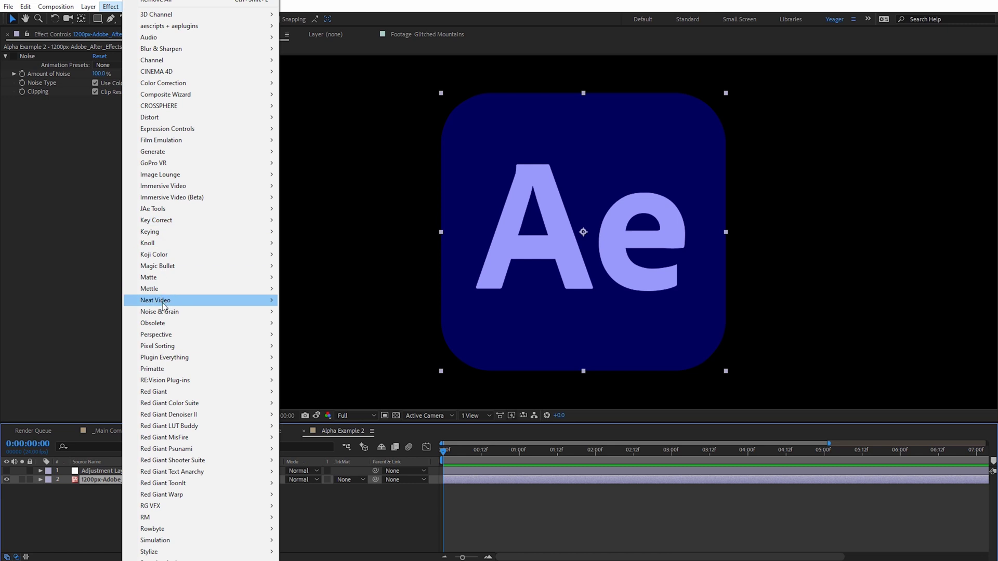
mouse_move(166, 312)
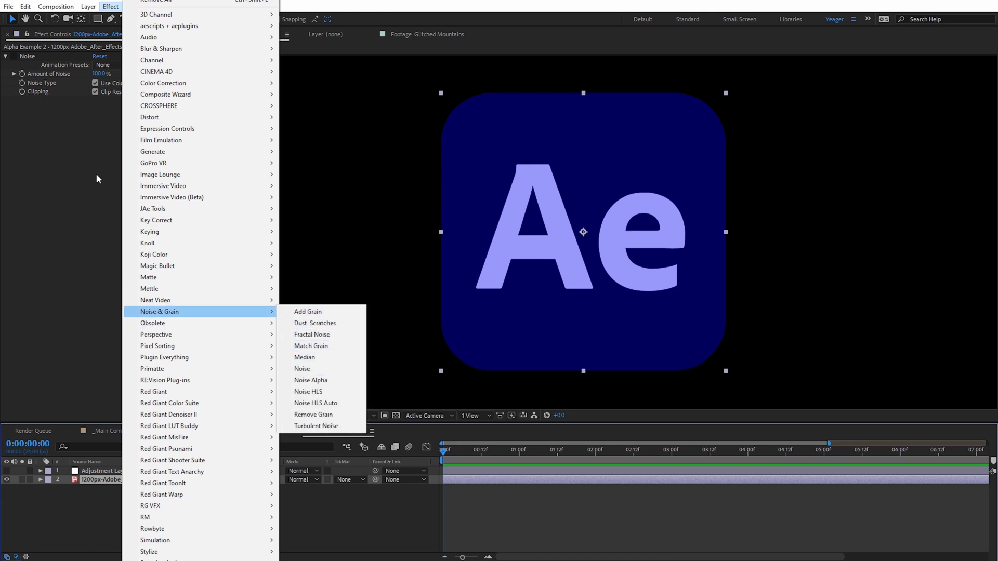
left_click(50, 106)
left_click(14, 56)
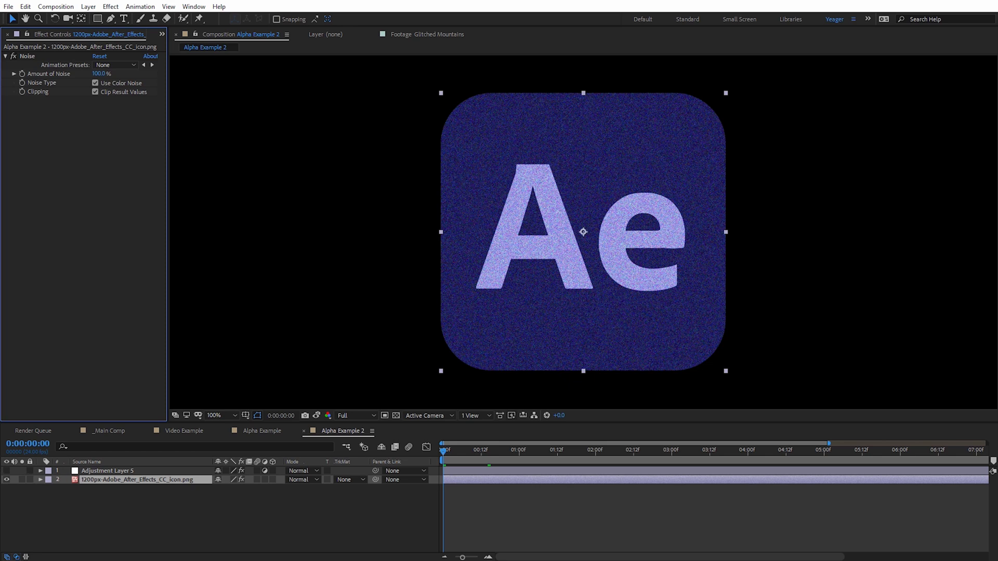
Show Adjustment Layer 5 again and review the Modulation animation over the noisy icon up to 0:00:01:01
left_click(6, 471)
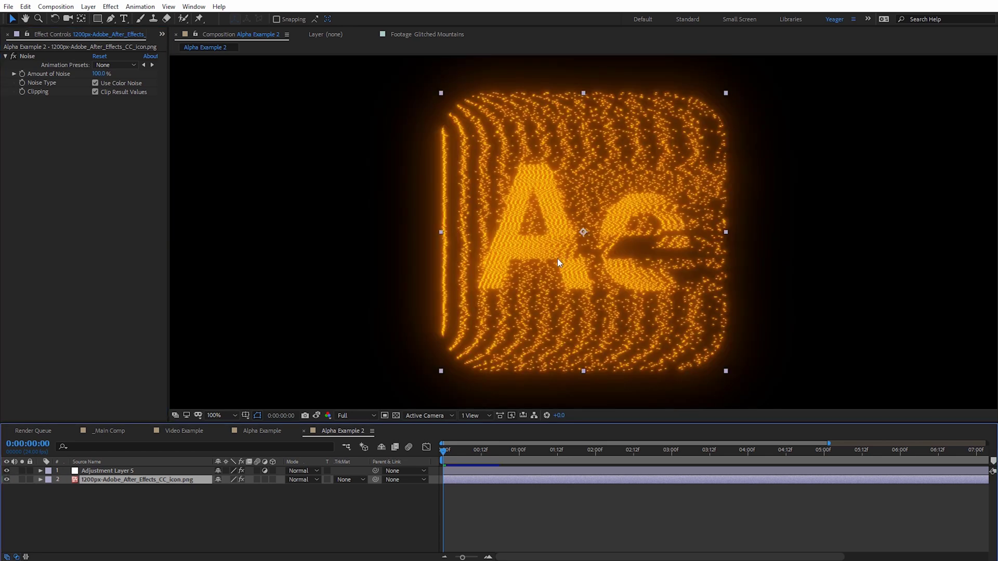
left_click_drag(443, 450, 491, 461)
left_click_drag(463, 461, 524, 464)
key("comma")
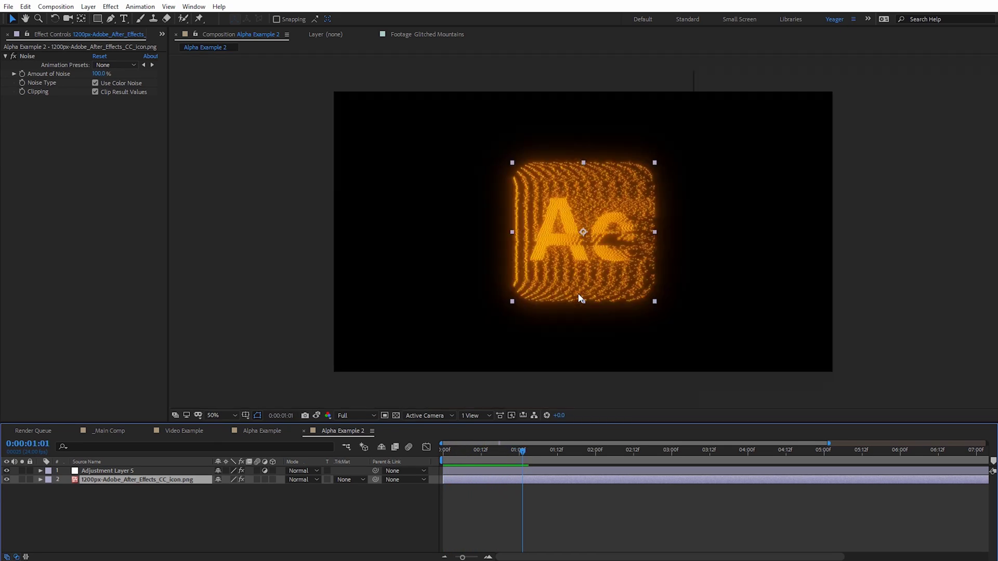